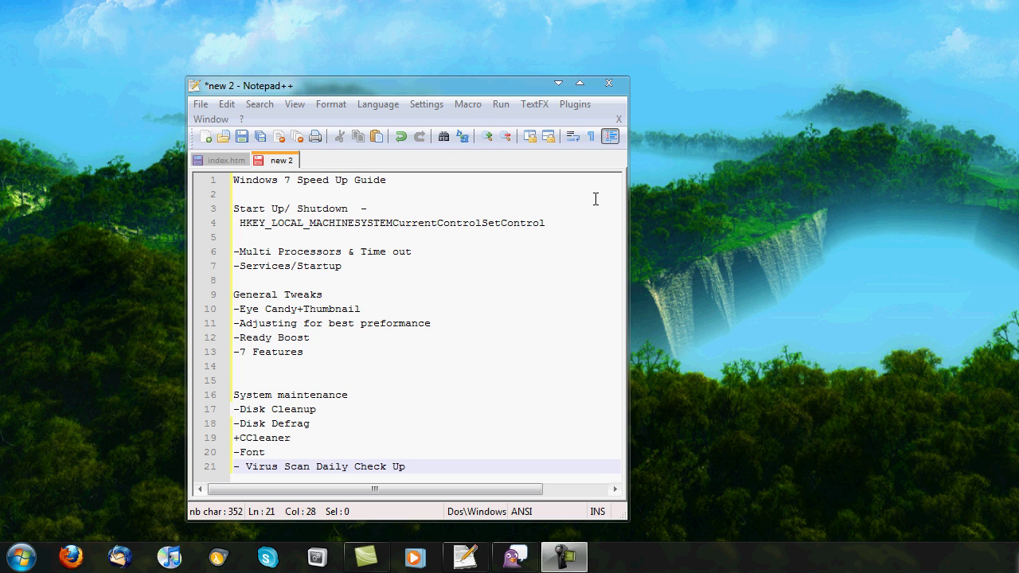
- Open System Configuration by running msconfig
click(511, 260)
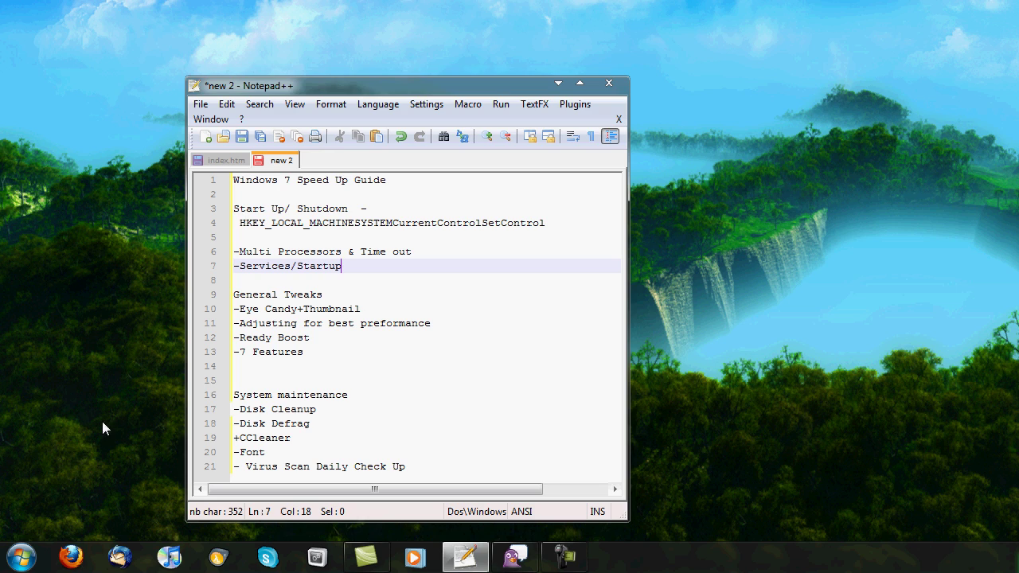
click(19, 557)
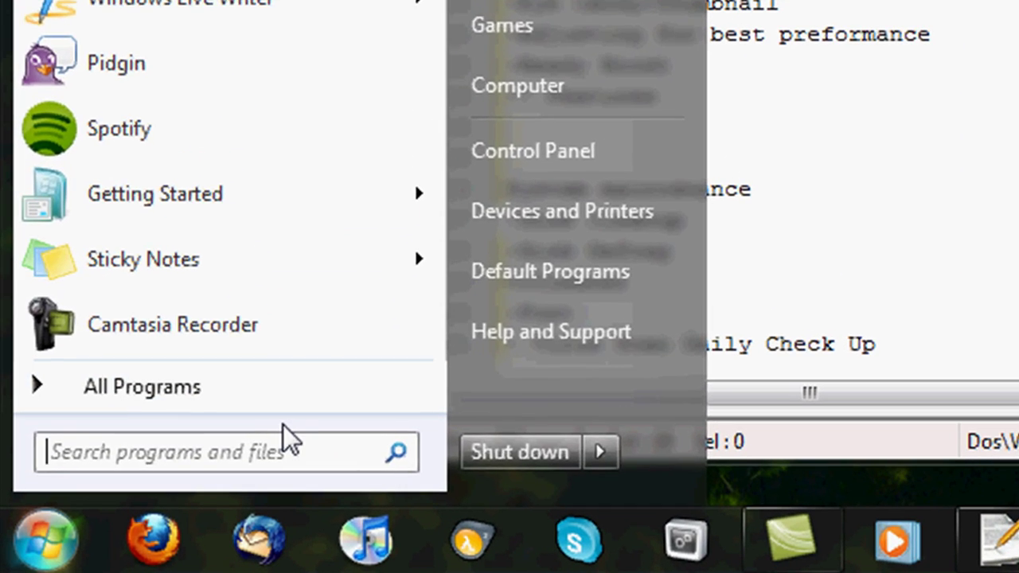
text(ms)
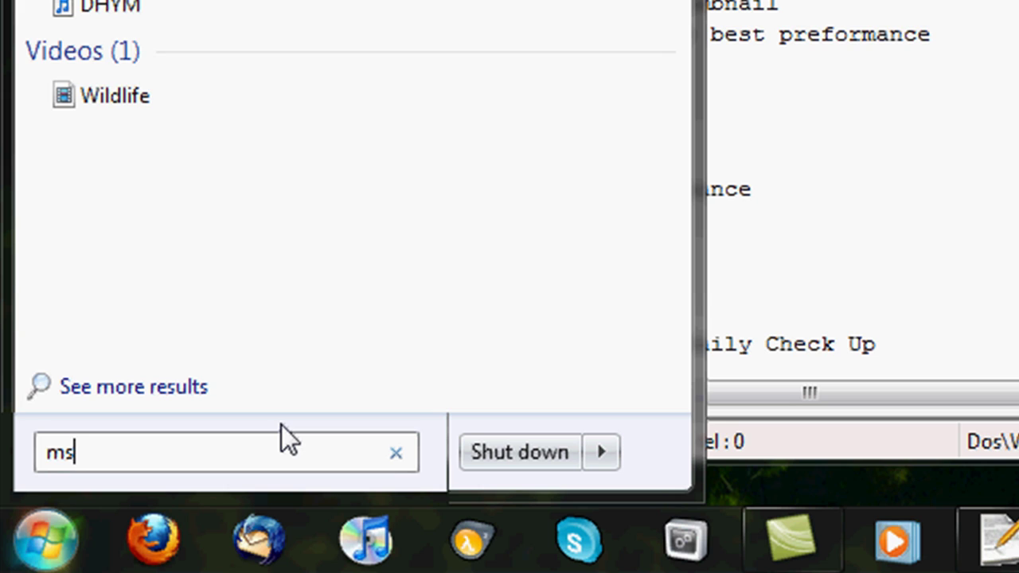
text(config)
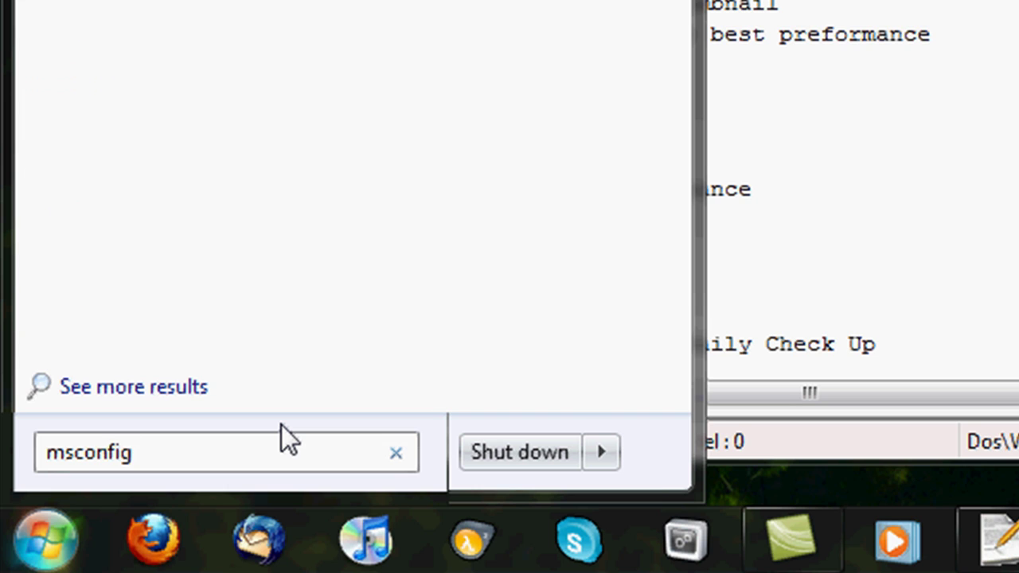
key(Return)
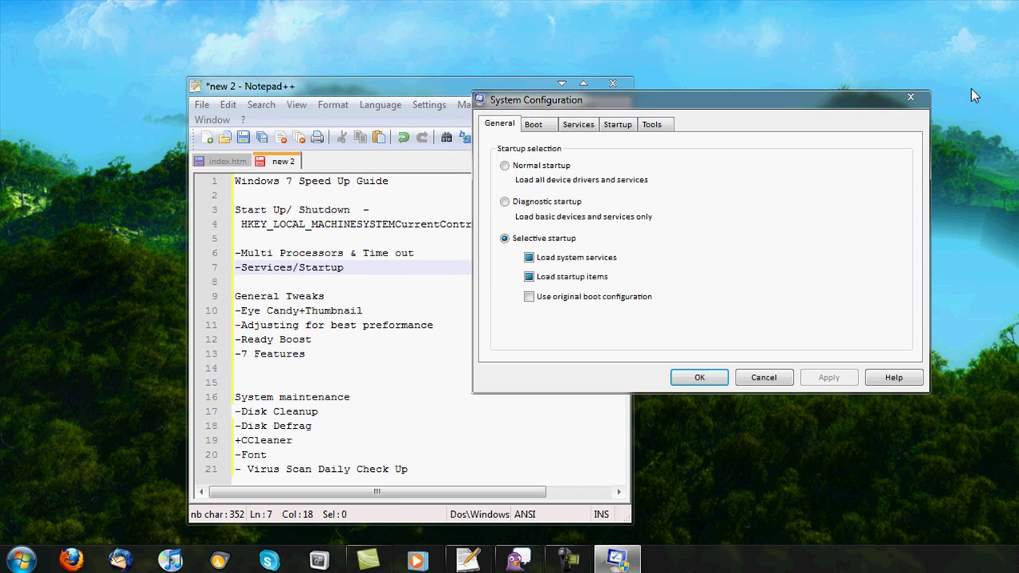
- Review the boot timeout and the number-of-processors option in the advanced boot options, leaving the processor limit off
click(554, 131)
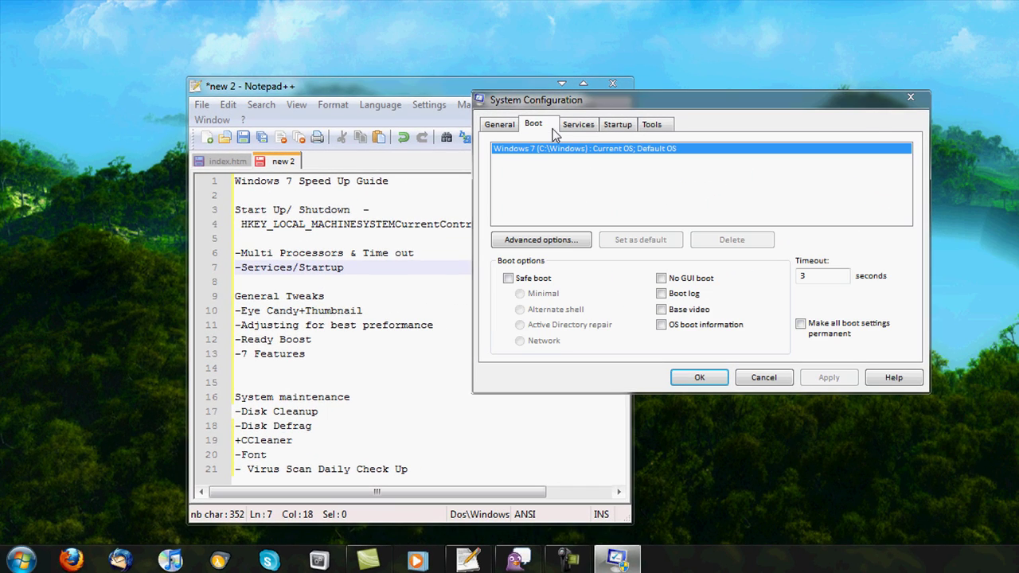
double_click(834, 279)
click(504, 243)
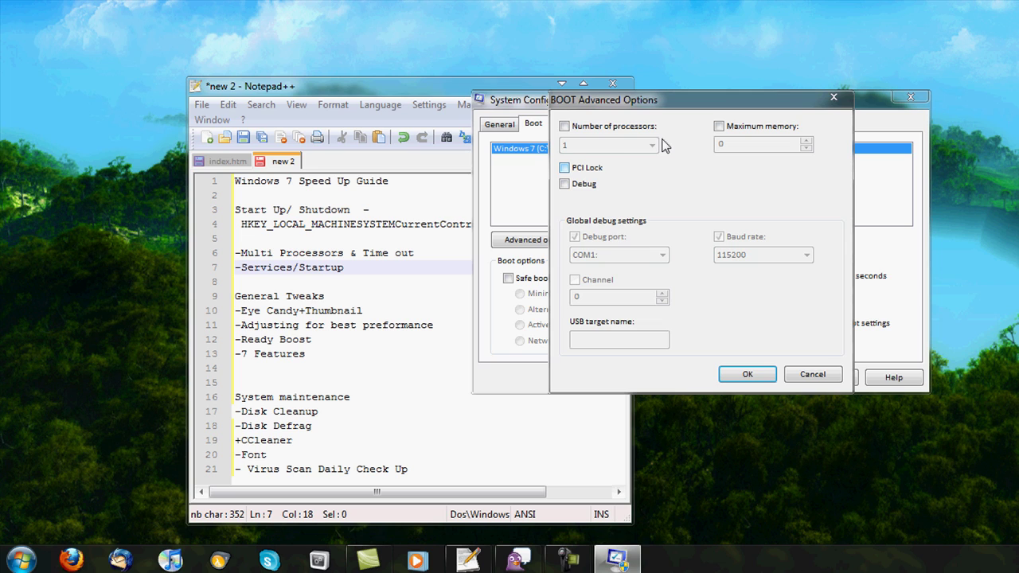
click(606, 133)
click(601, 147)
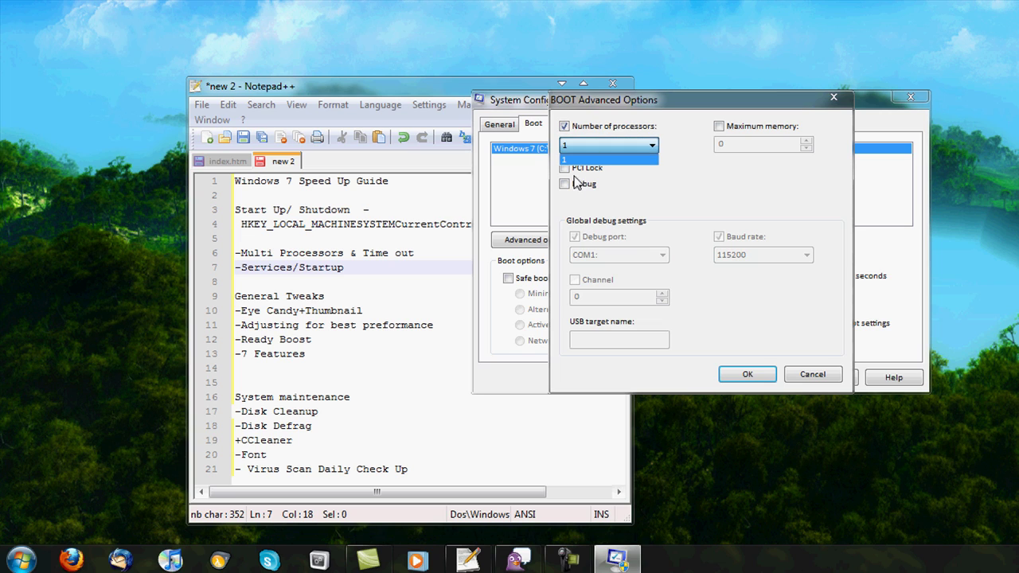
click(630, 133)
click(628, 132)
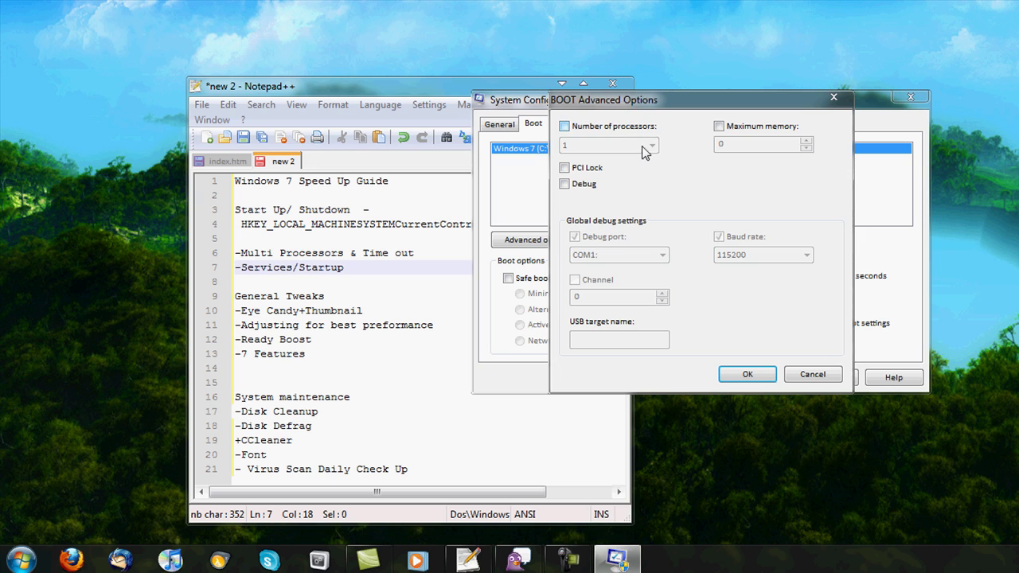
click(755, 374)
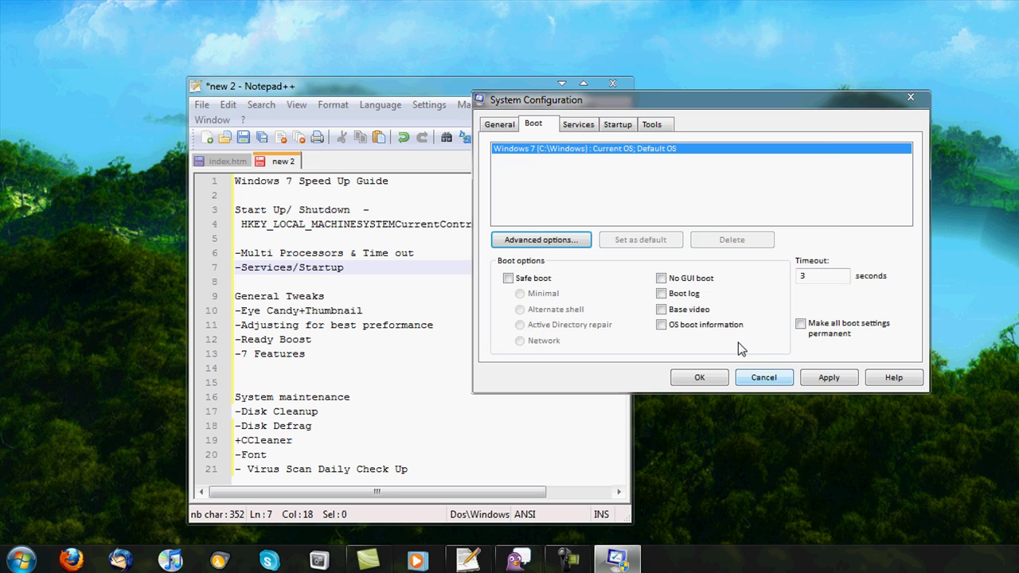
- Look through the startup items and the services, including Fax and Tablet PC Input Service, and close System Configuration
click(615, 125)
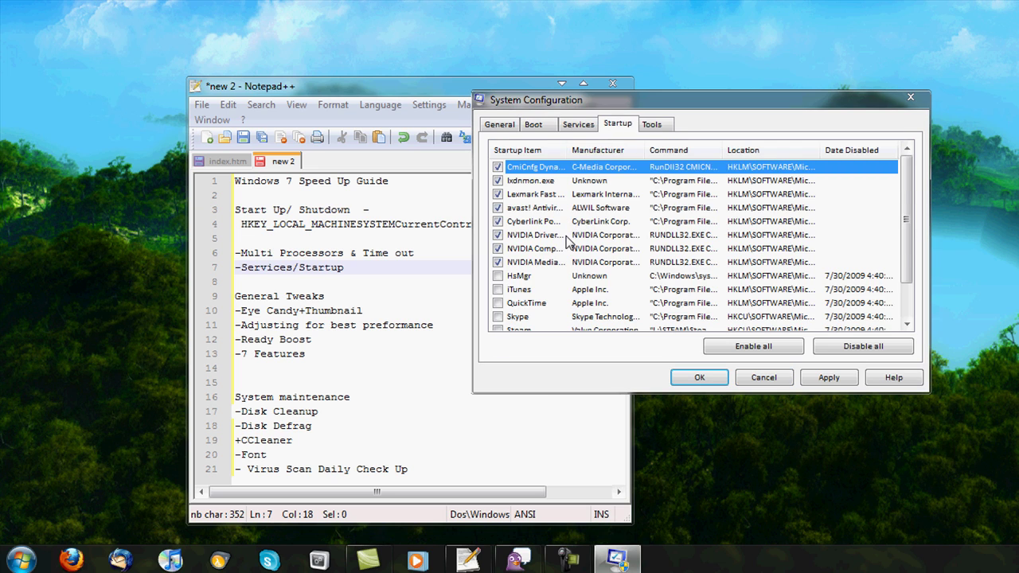
scroll(567, 242, down, 1)
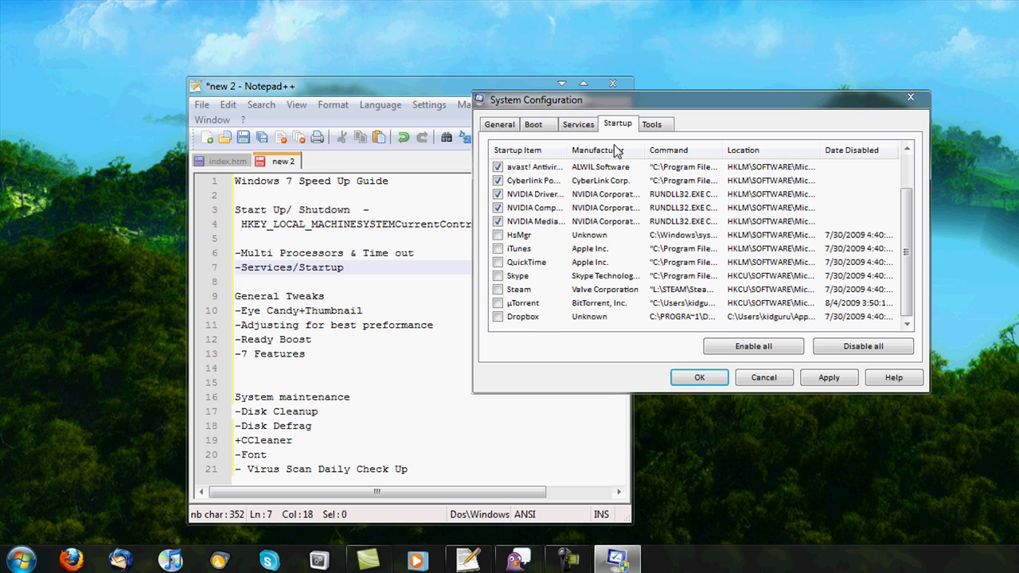
click(579, 124)
scroll(568, 207, down, 3)
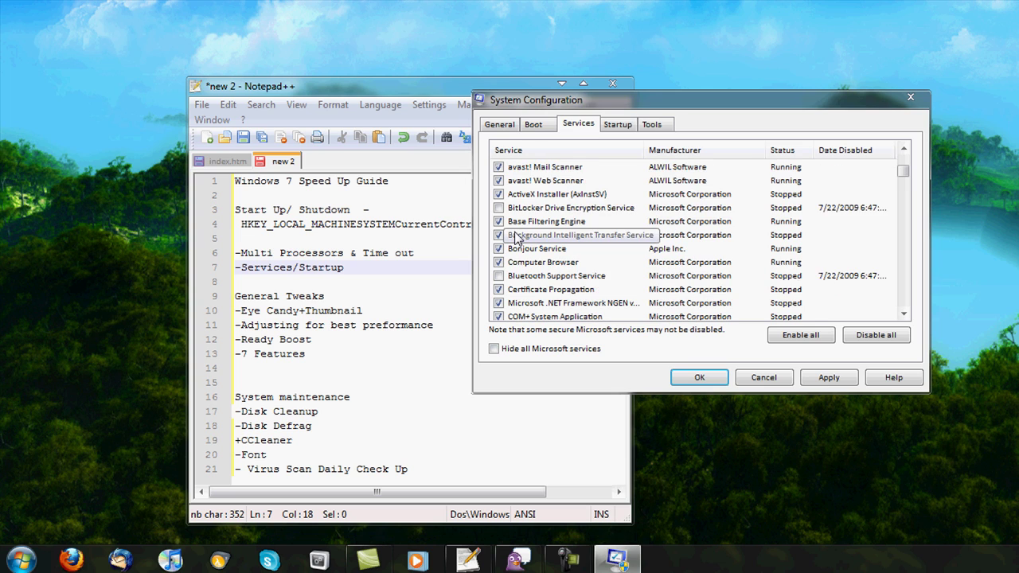
scroll(516, 239, down, 3)
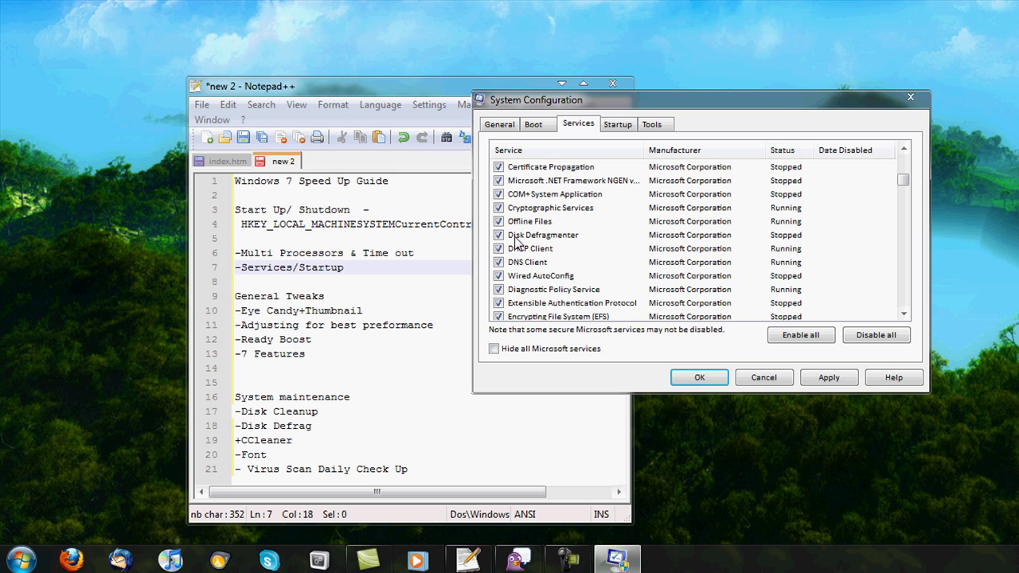
scroll(516, 241, down, 5)
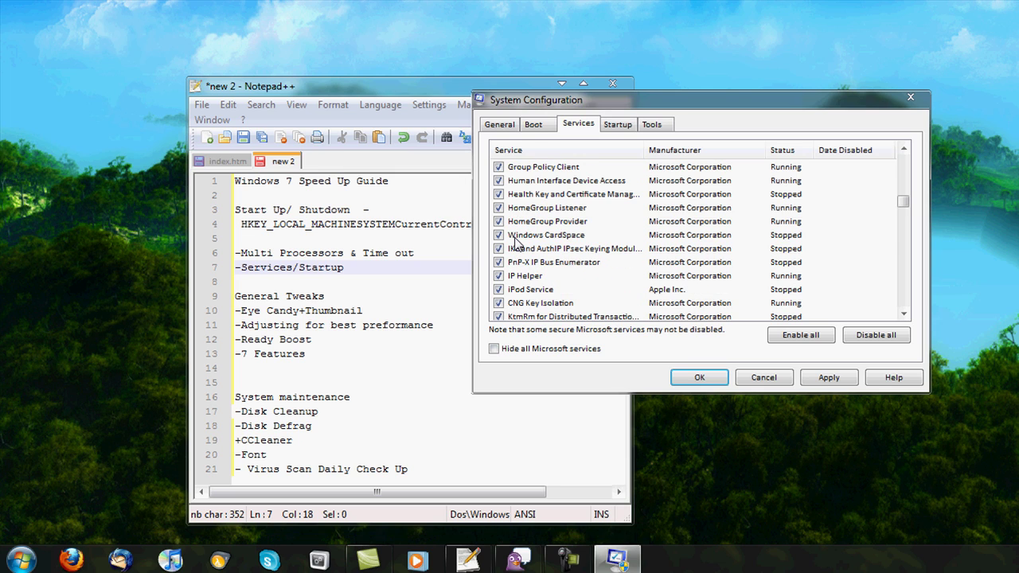
click(516, 239)
key(f)
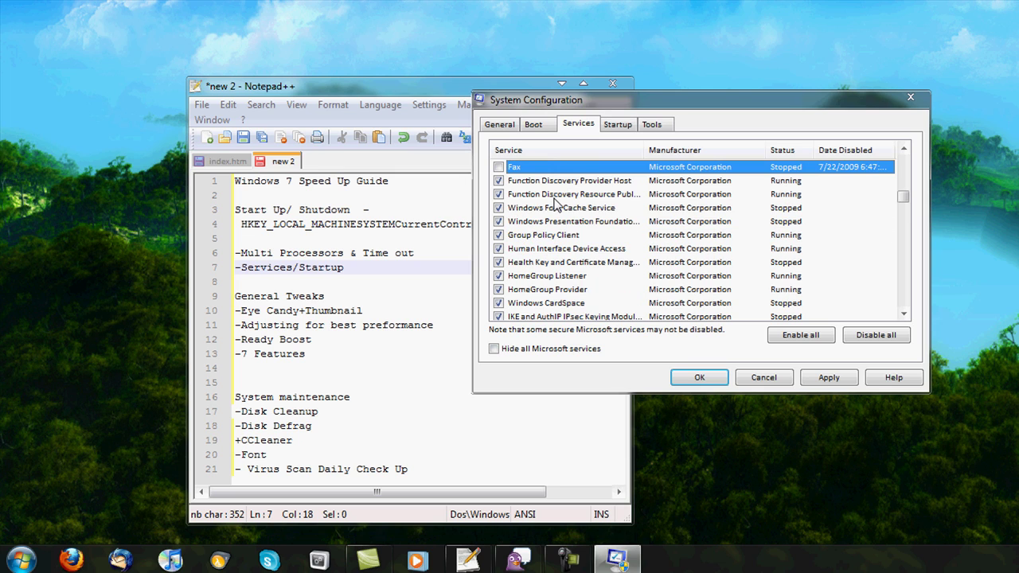
key(t)
key(t)
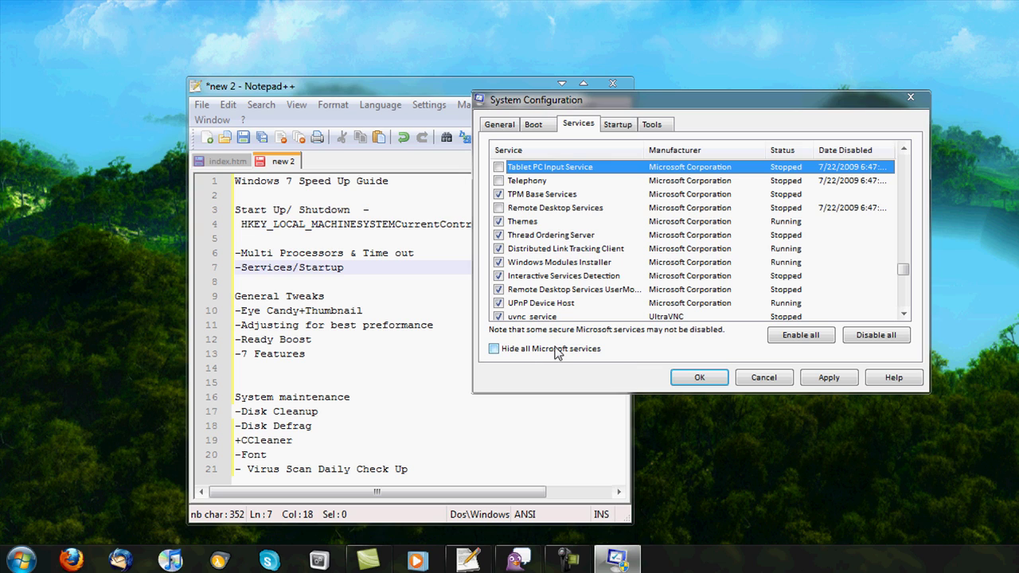
click(911, 97)
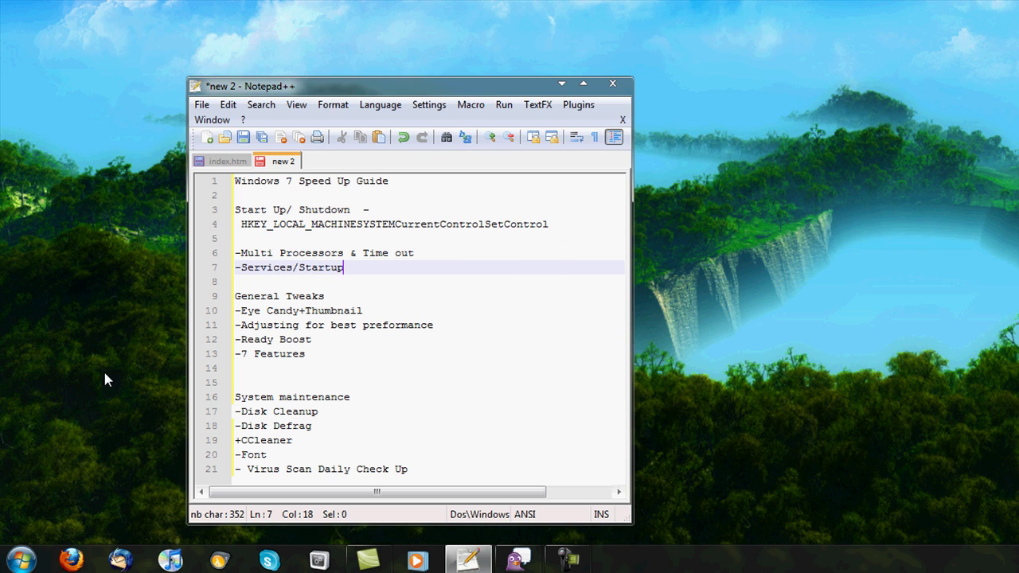
- Launch the Registry Editor by running regedit and allow it to make changes to the computer
key(super)
text(redge)
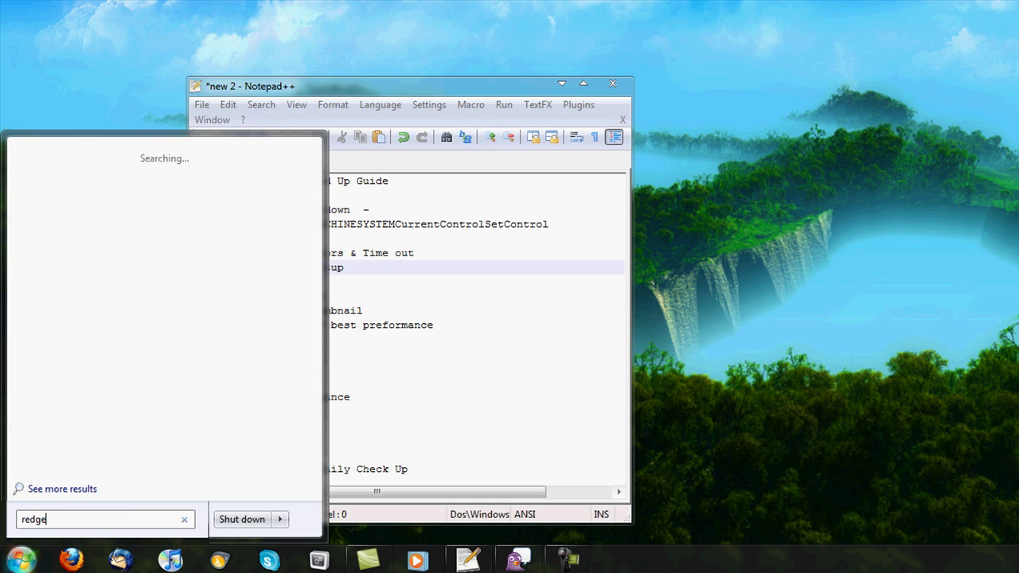
text(dit)
key(ctrl+a)
text(regedit)
key(Return)
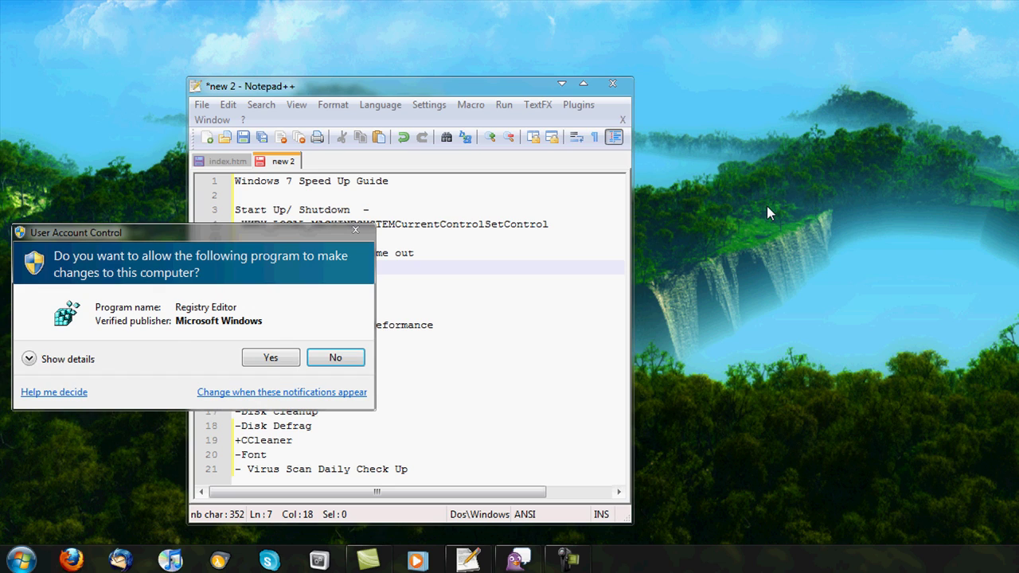
click(295, 359)
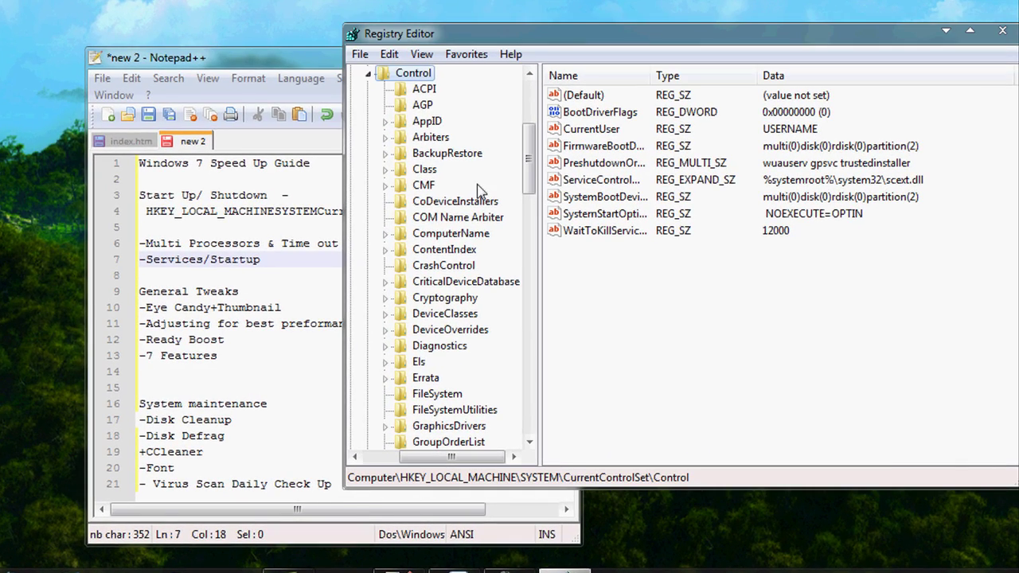
- Collapse the registry tree and navigate to the key HKEY_LOCAL_MACHINE\SYSTEM\CurrentControlSet\Control
scroll(386, 199, up, 1)
click(365, 119)
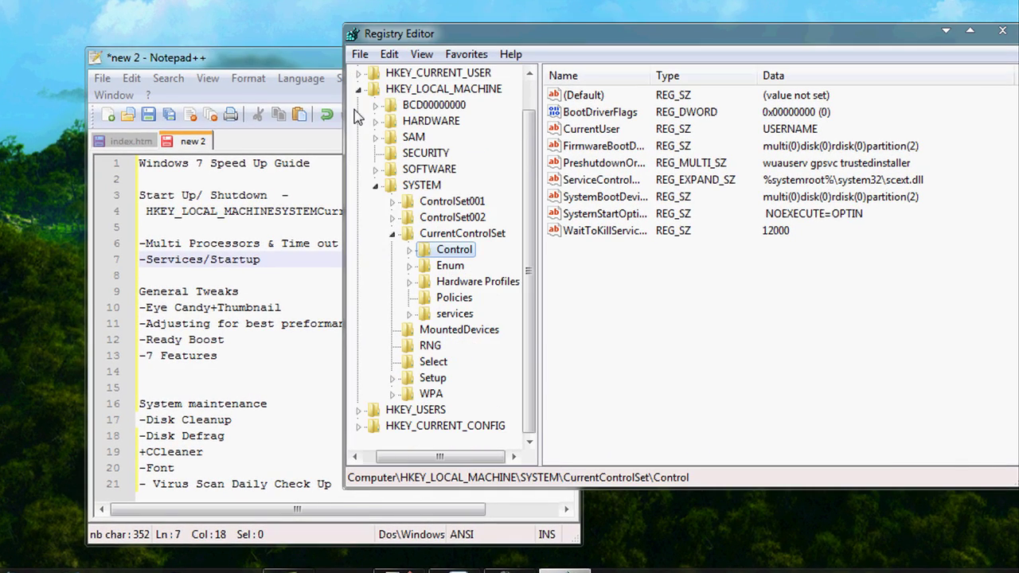
click(392, 234)
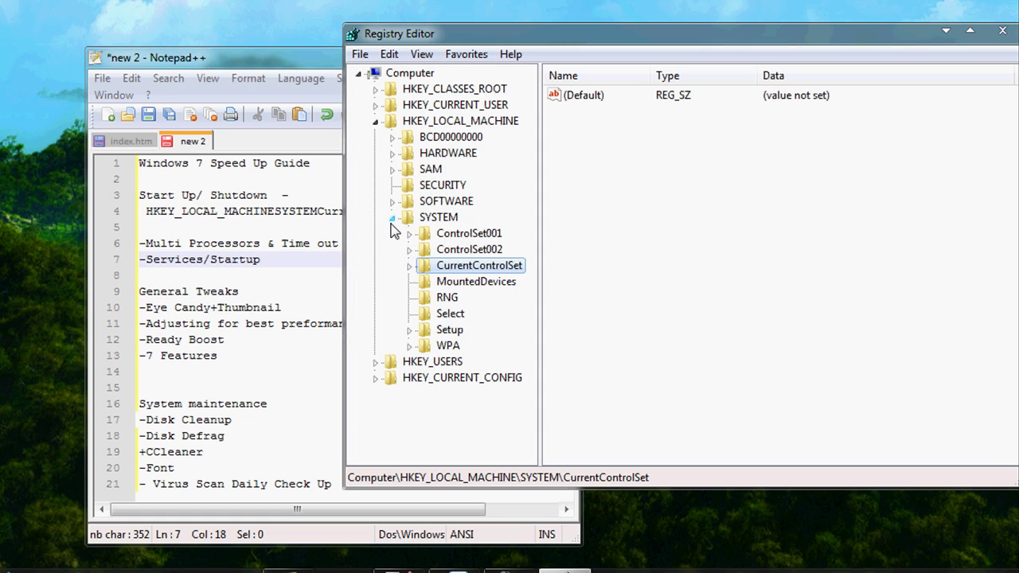
click(393, 218)
click(375, 121)
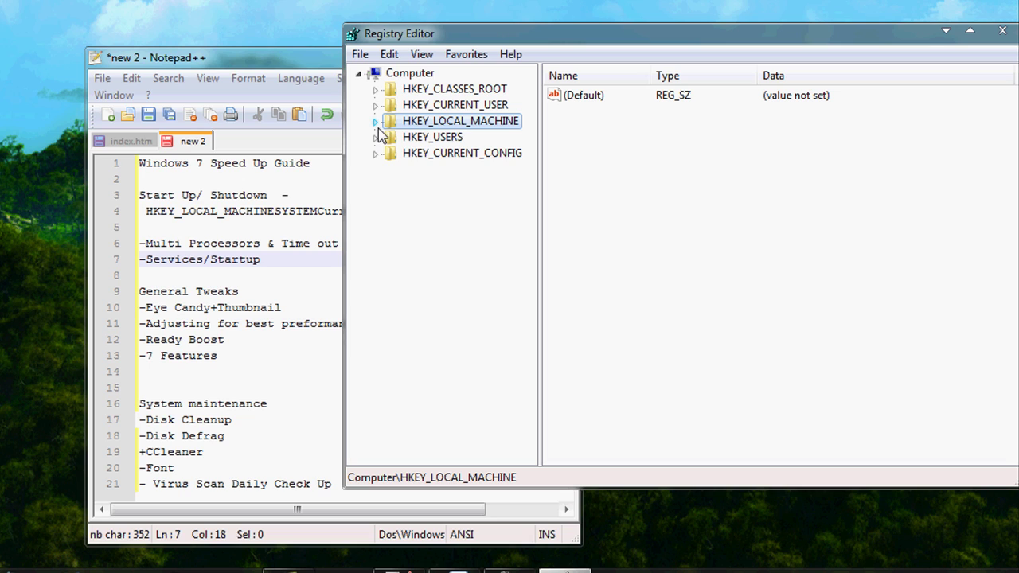
click(376, 122)
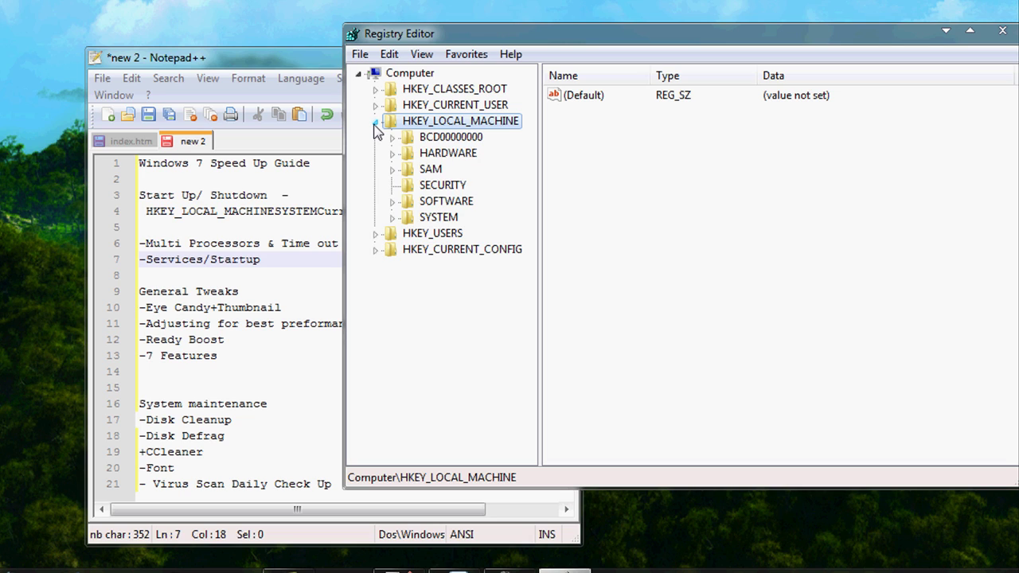
click(392, 219)
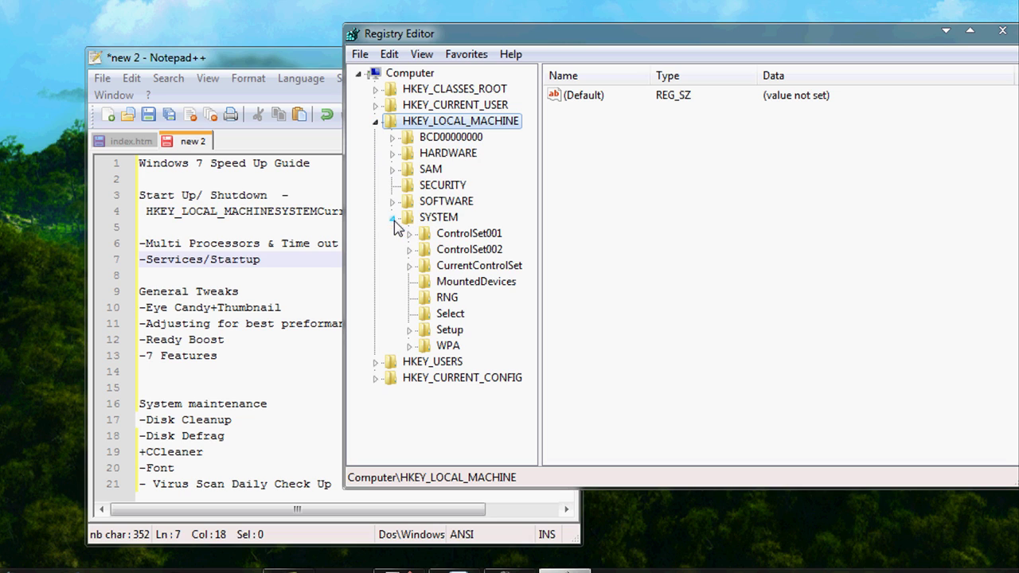
click(410, 266)
click(462, 286)
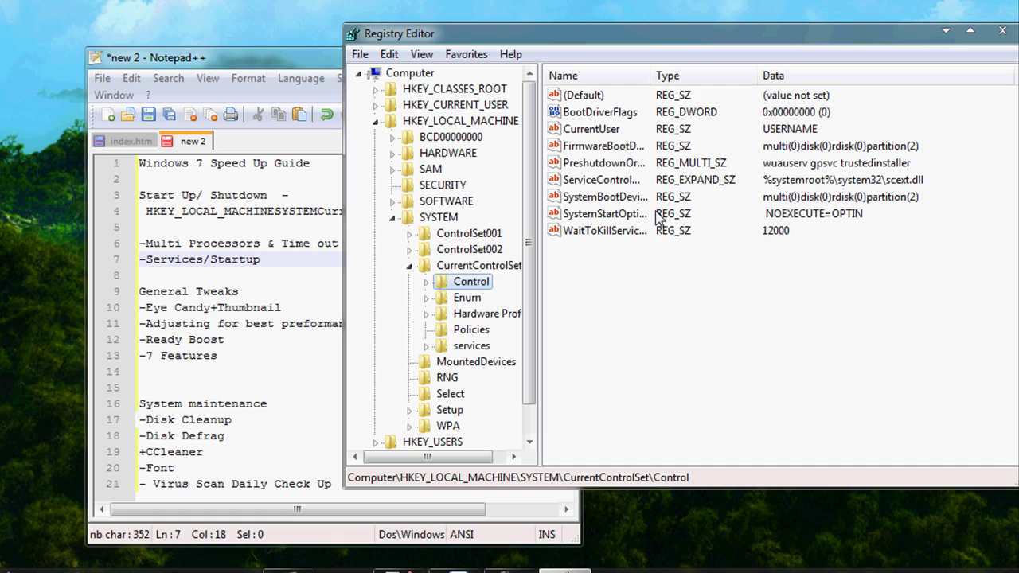
- Check the value data of the WaitToKillServiceTimeout string, accept it as is, and close the Registry Editor
click(638, 232)
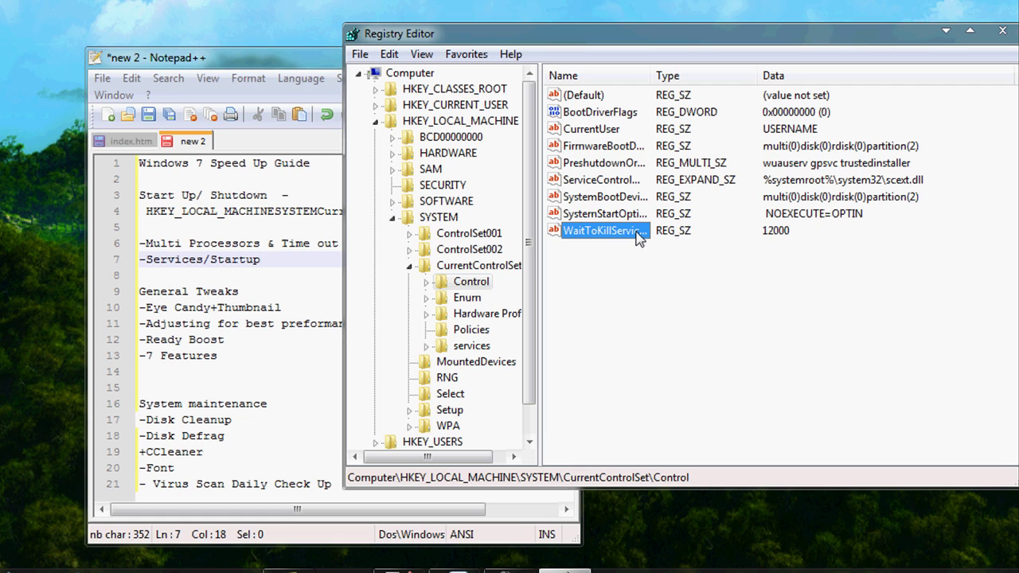
double_click(637, 231)
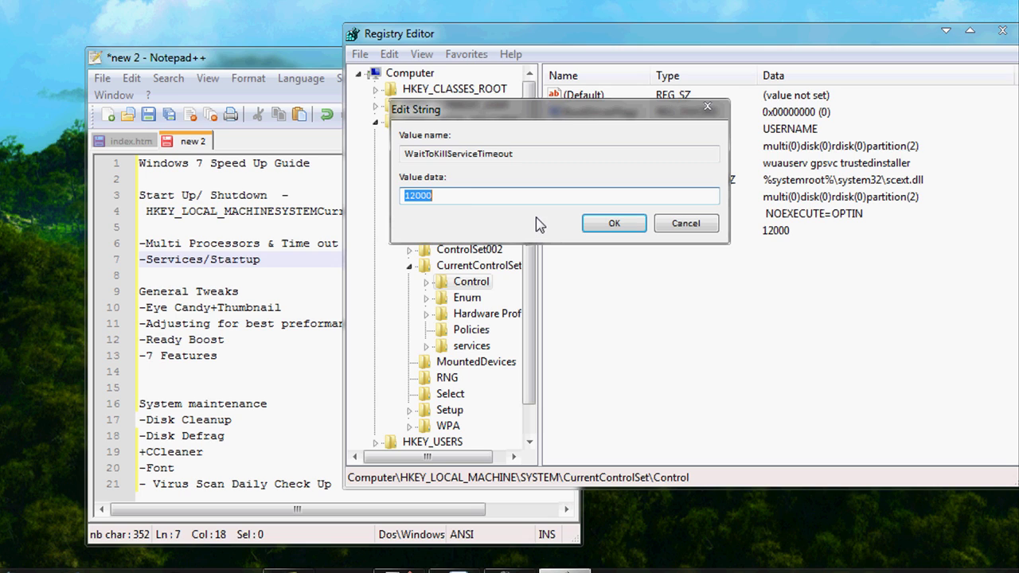
click(615, 224)
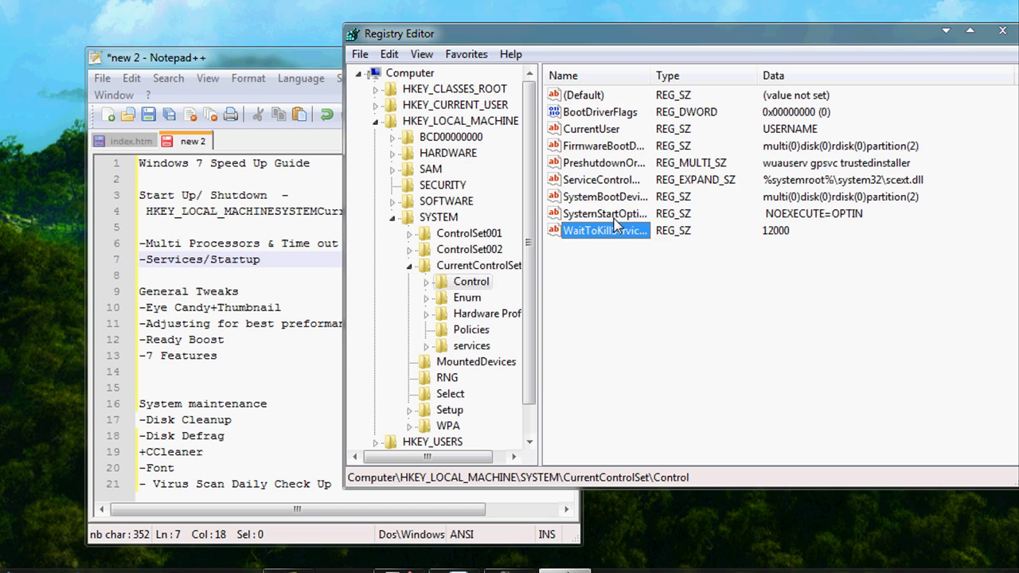
click(1003, 32)
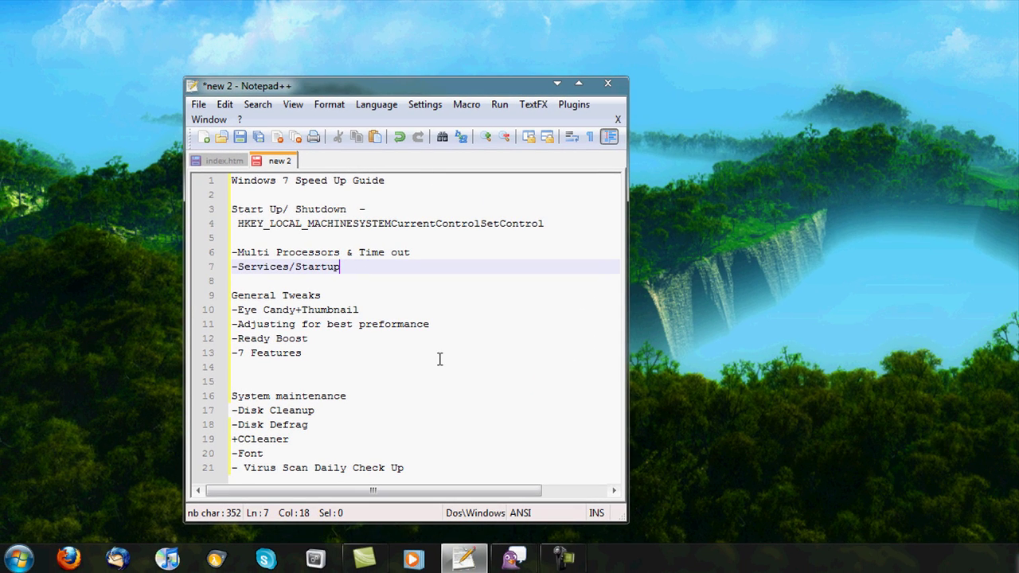
- Open the computer's system properties page showing its basic information
click(306, 369)
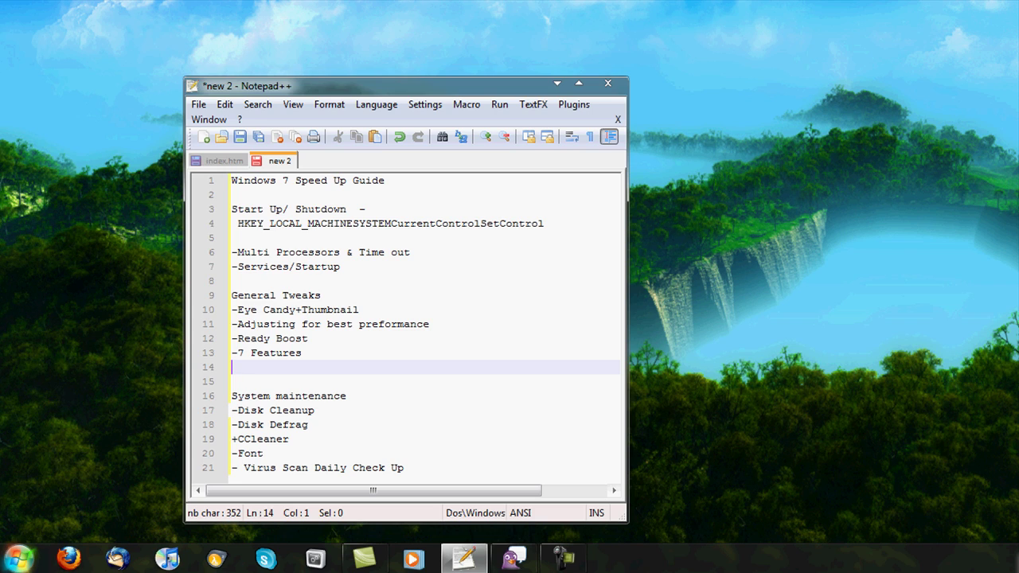
click(19, 559)
right_click(242, 342)
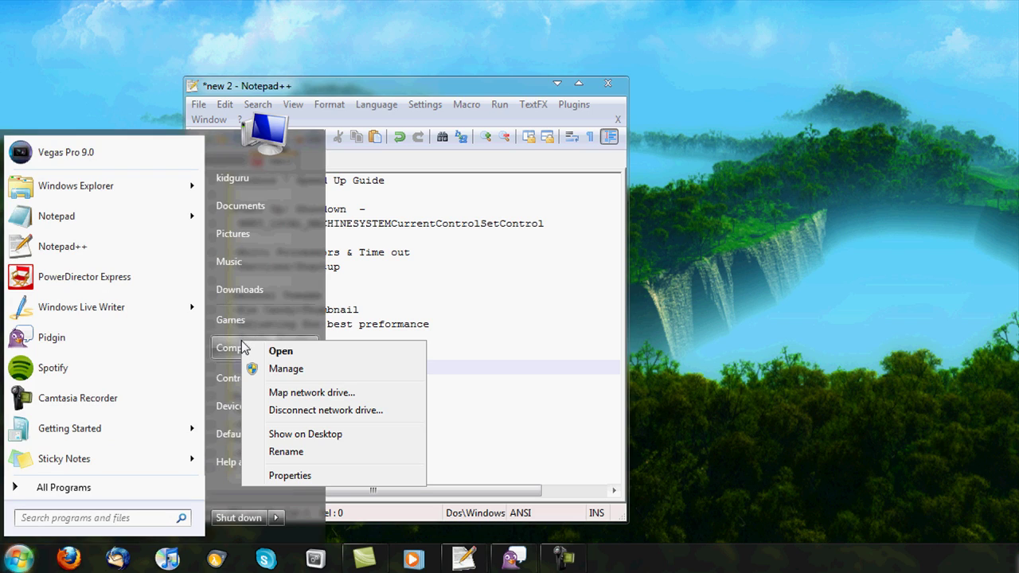
click(294, 475)
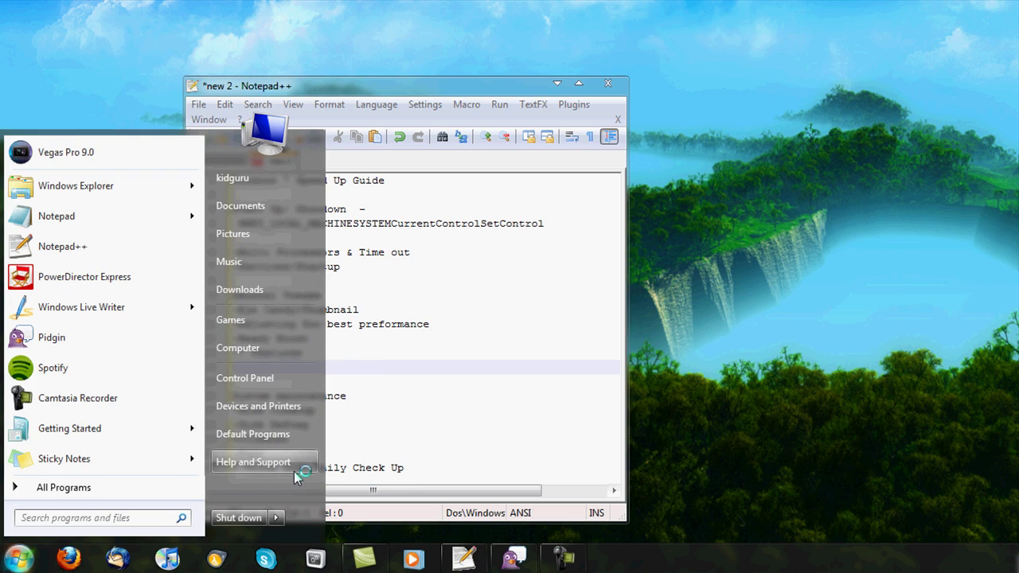
click(521, 323)
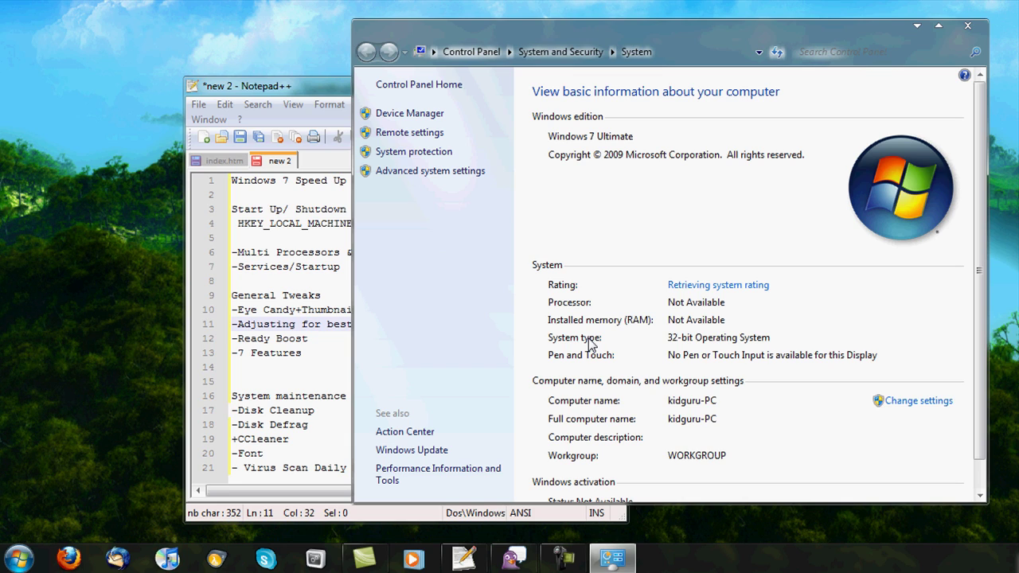
- Open the advanced system settings, close the System window, and open the Performance settings with the visual effects options
click(436, 176)
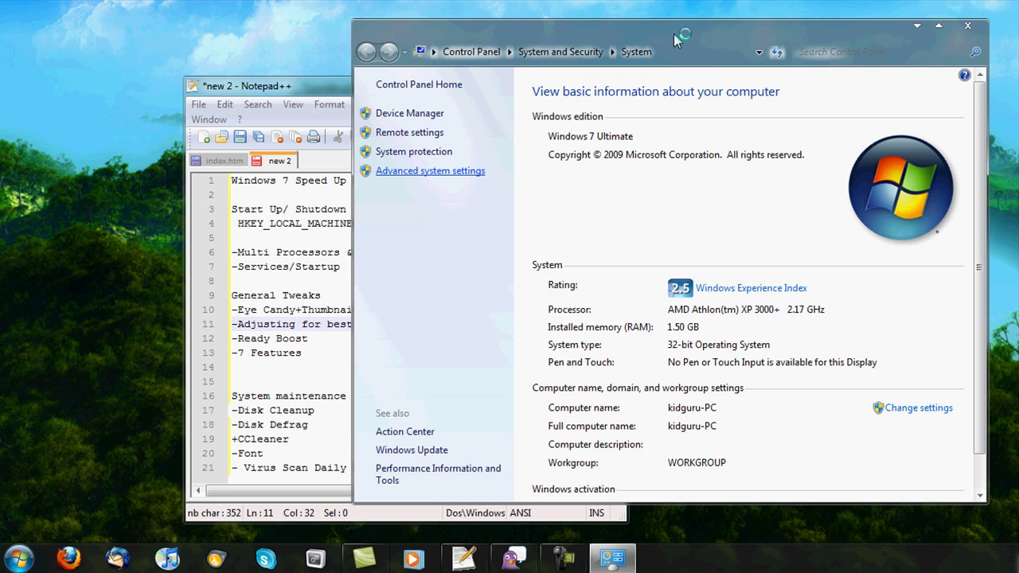
click(968, 26)
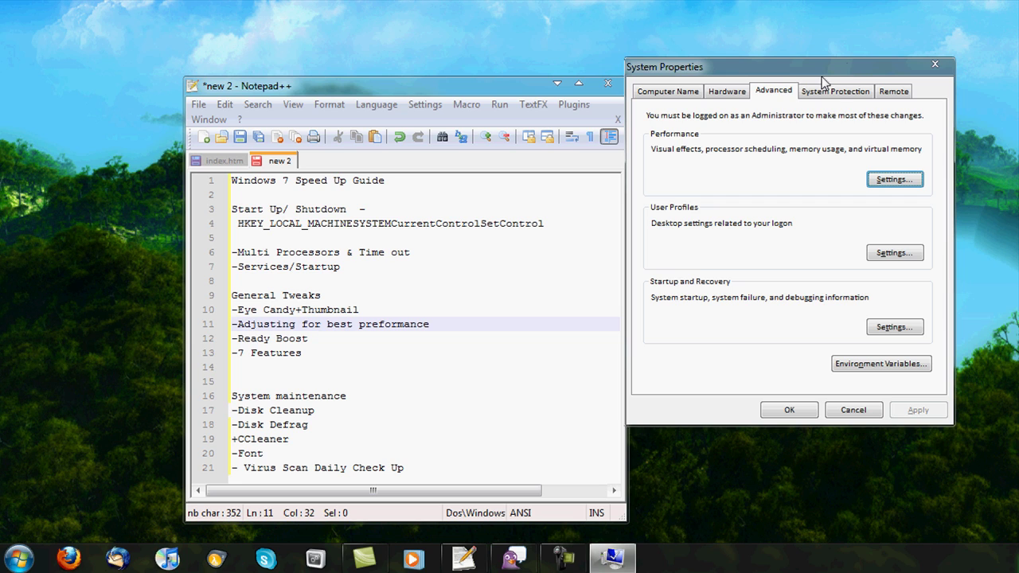
click(690, 94)
click(770, 91)
click(894, 180)
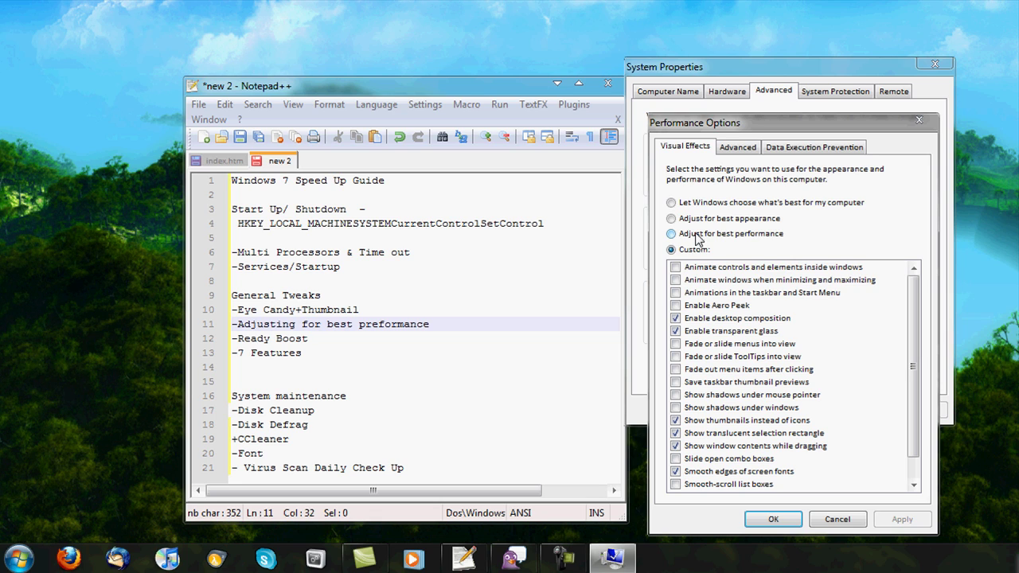
- Turn off Enable transparent glass in the visual effects, apply the change, and close System Properties
click(747, 331)
scroll(747, 335, down, 1)
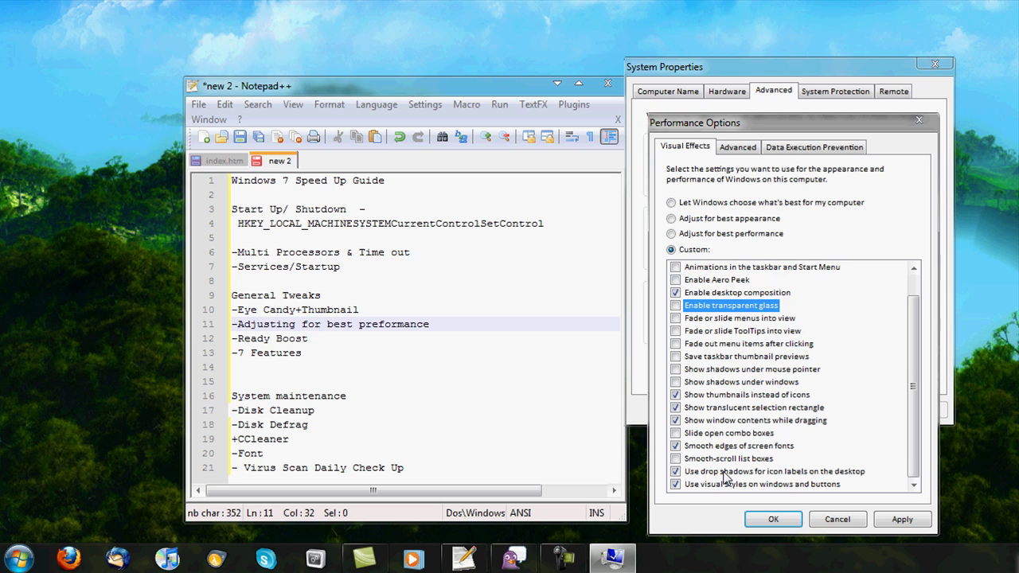
scroll(725, 476, up, 1)
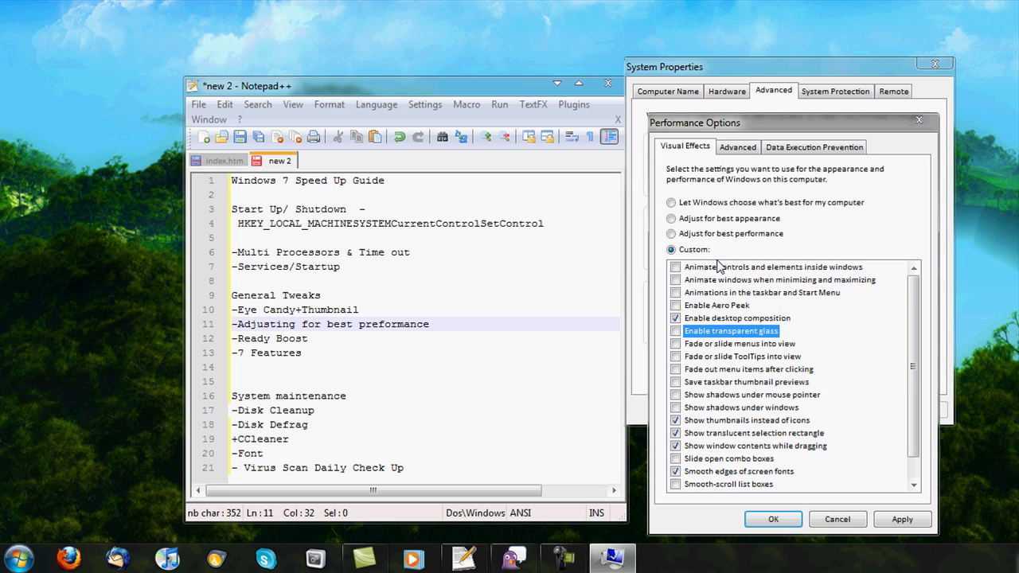
click(771, 518)
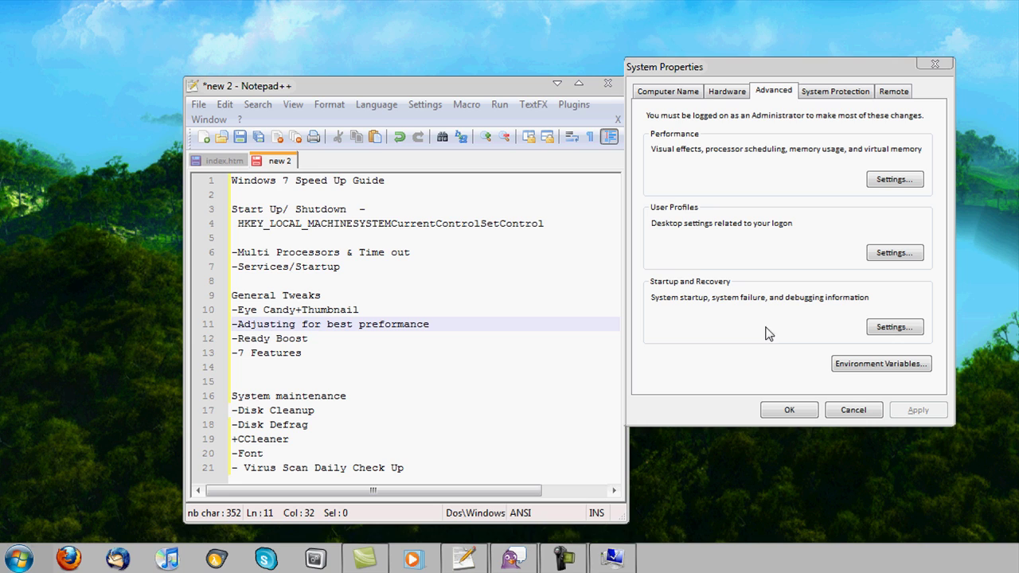
click(789, 411)
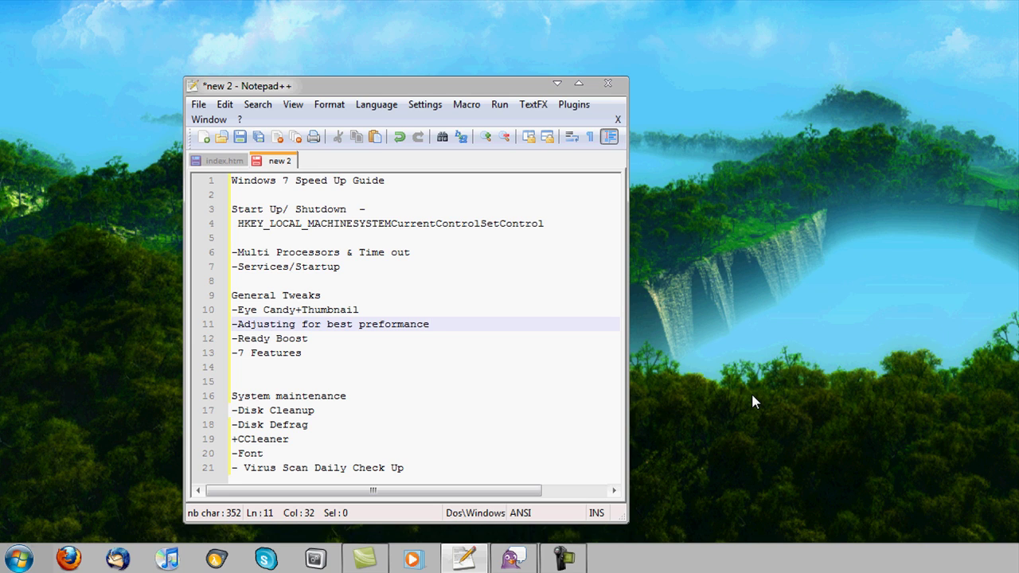
- Place the cursor on the 7 Features line of the guide, and open the Computer window fully in view
click(289, 350)
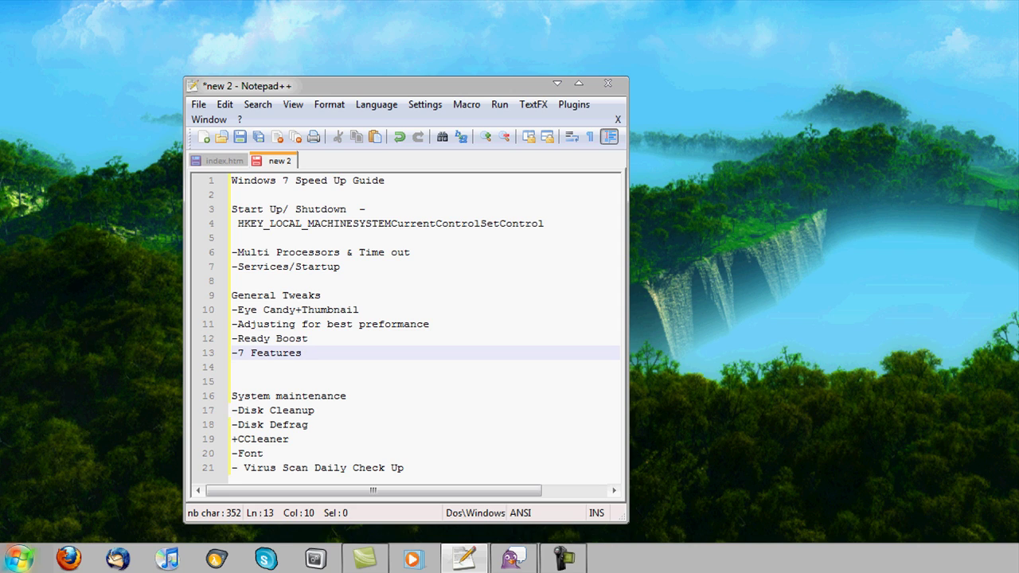
click(17, 559)
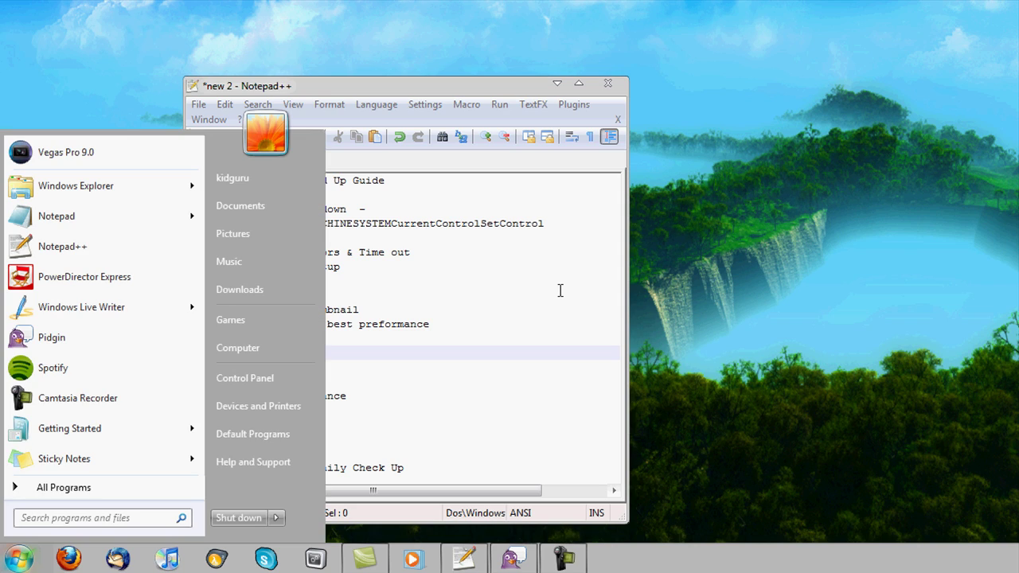
click(261, 347)
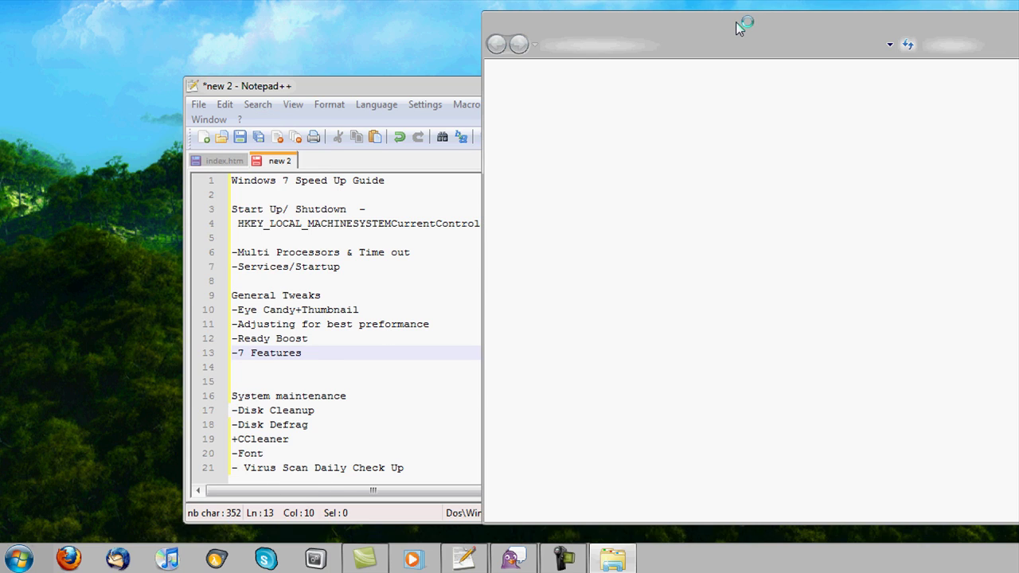
drag(677, 24, 583, 26)
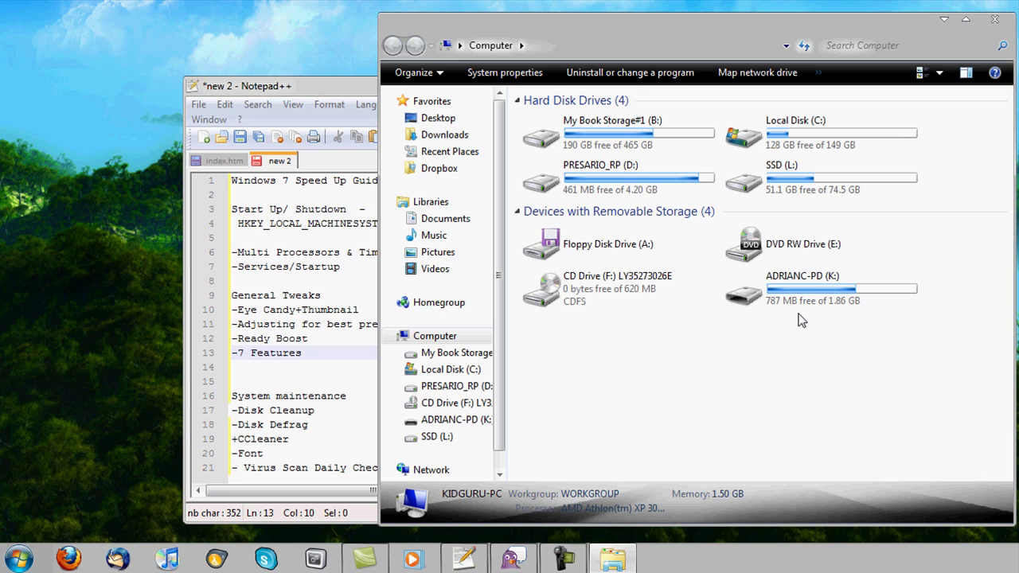
- Examine the ReadyBoost settings of removable drive K:, accept them as they are, and close the Computer window
double_click(779, 299)
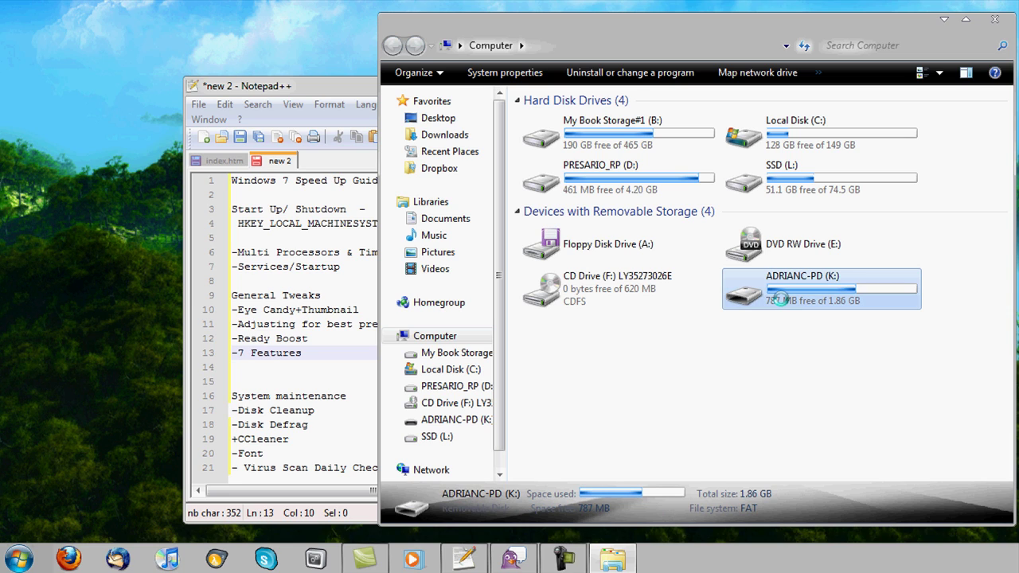
right_click(779, 298)
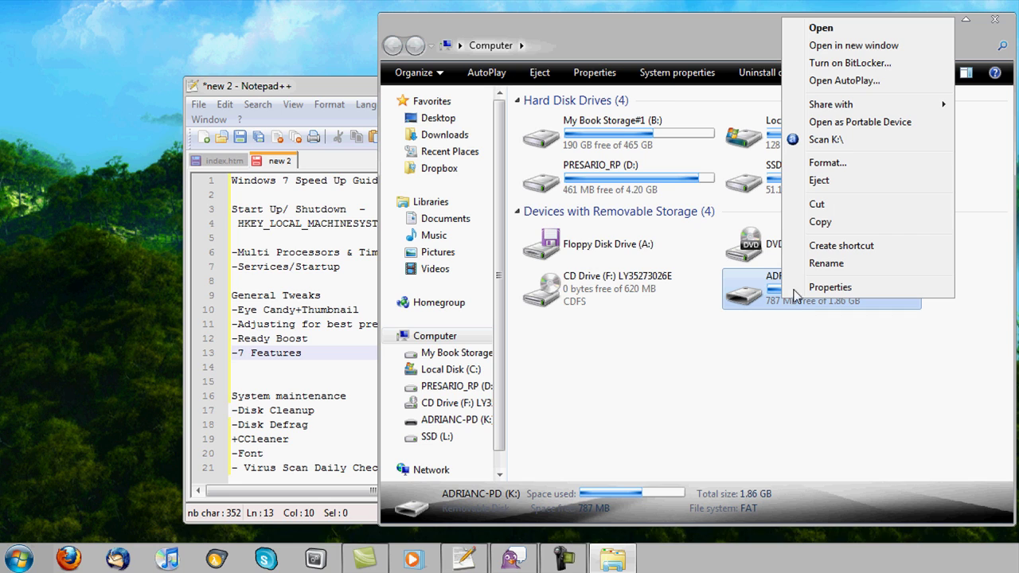
click(801, 290)
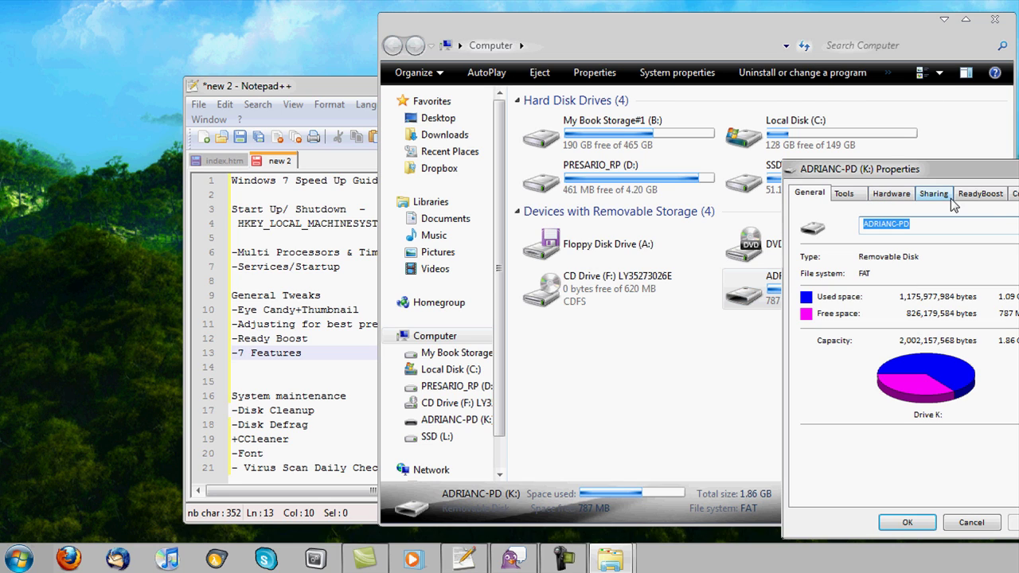
click(980, 194)
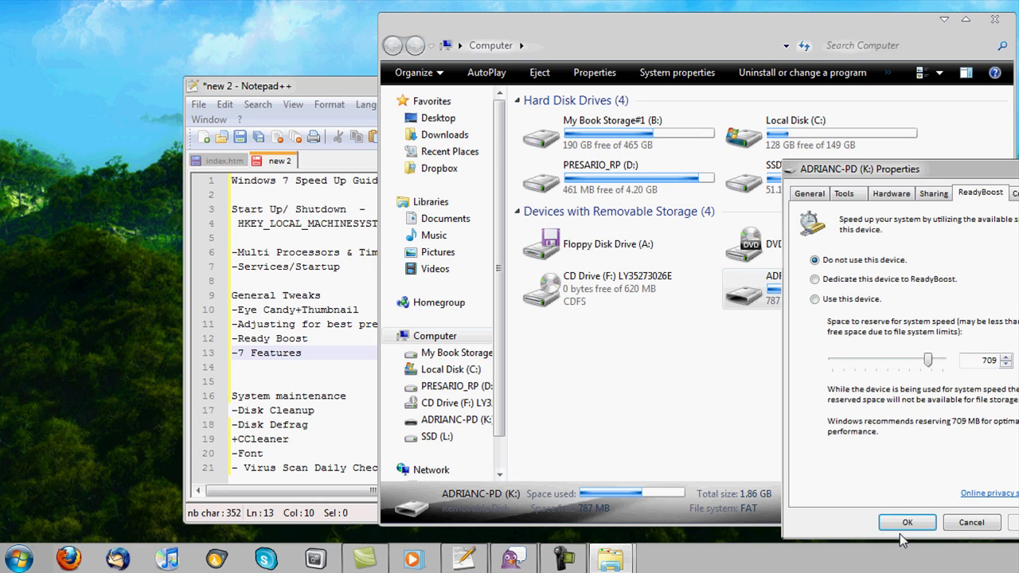
key(Return)
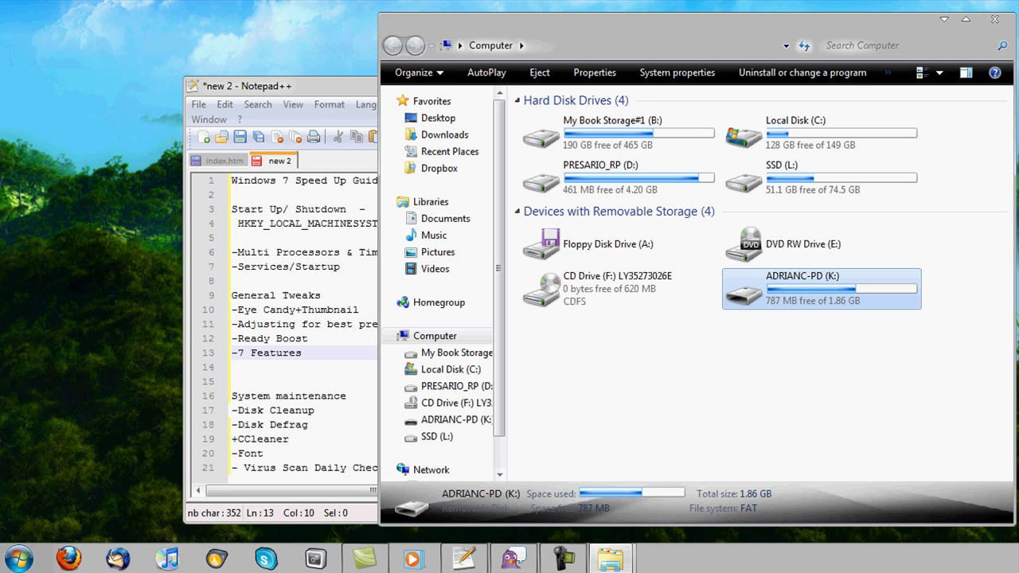
click(995, 19)
click(387, 405)
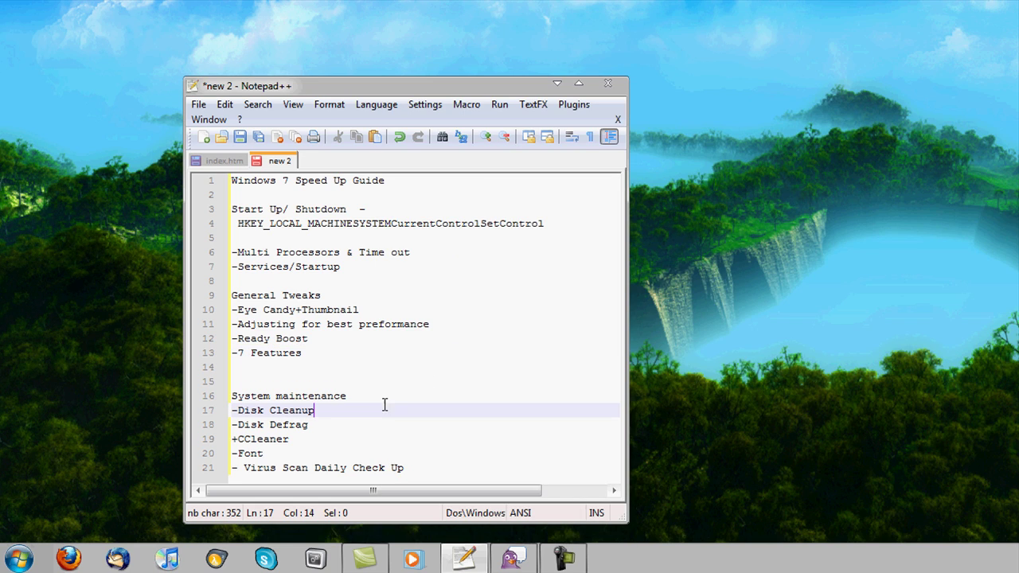
- Open the dialog for turning Windows features on or off from the Programs settings, and close the Control Panel window
click(18, 559)
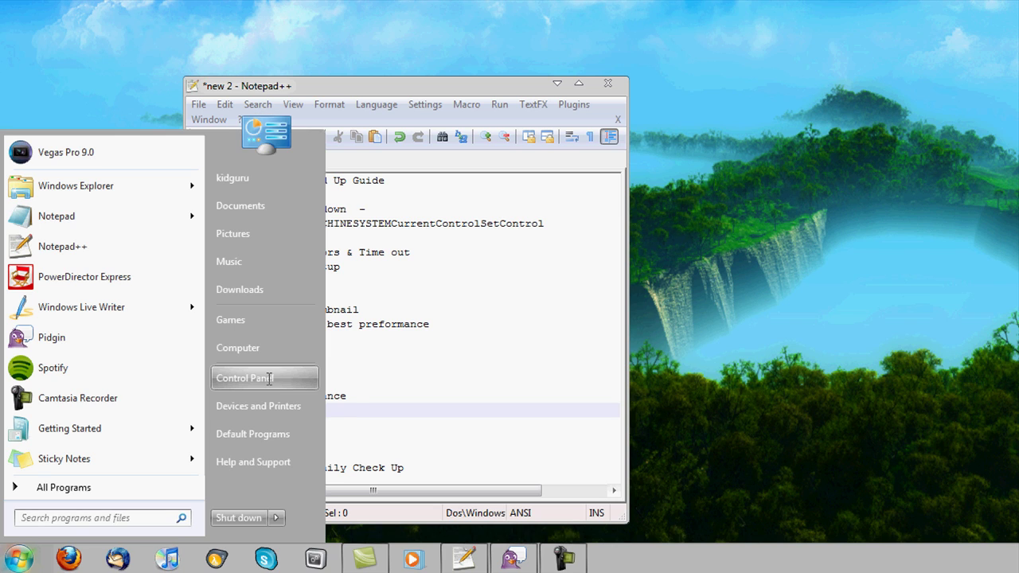
key(Escape)
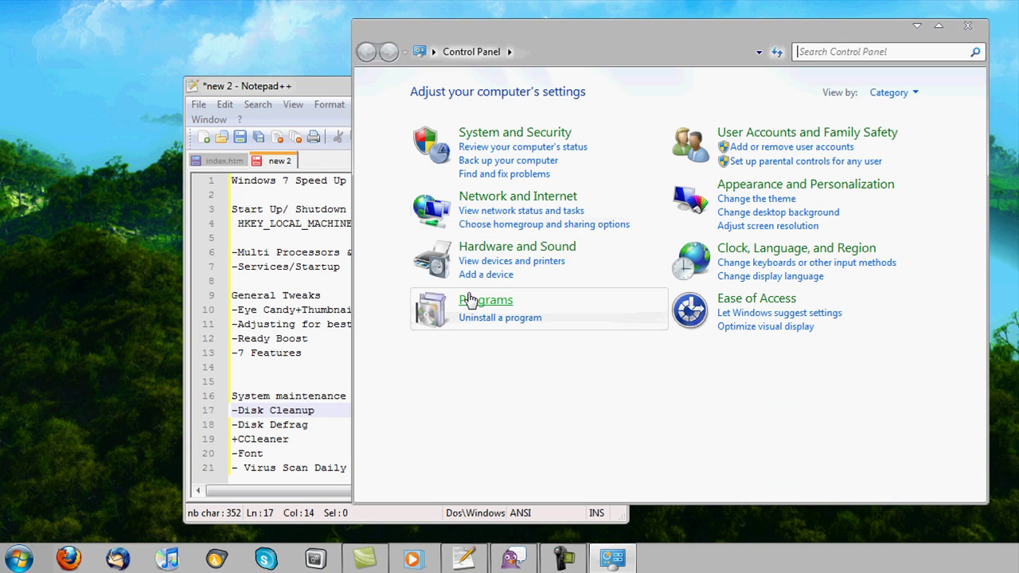
click(470, 298)
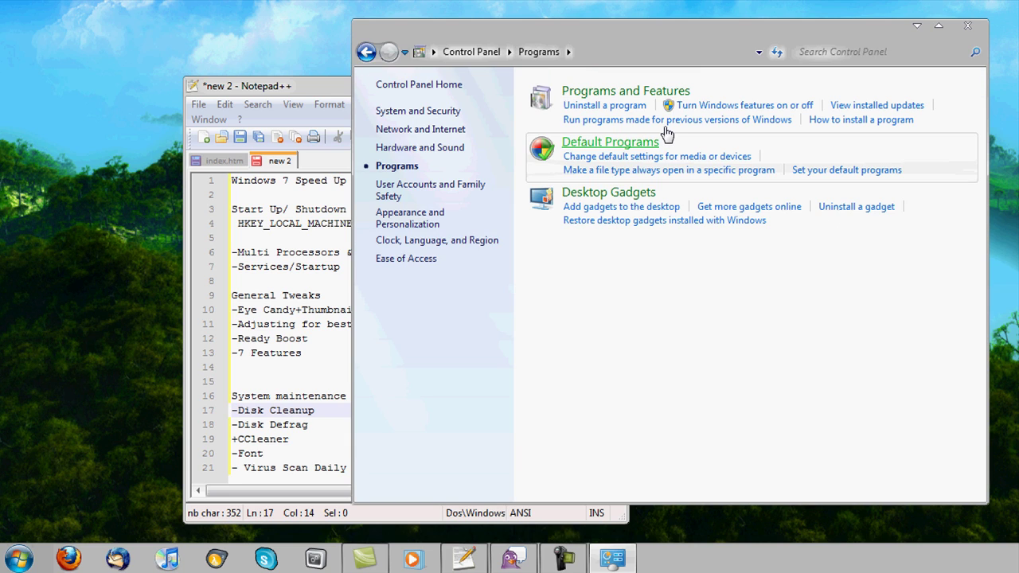
click(725, 107)
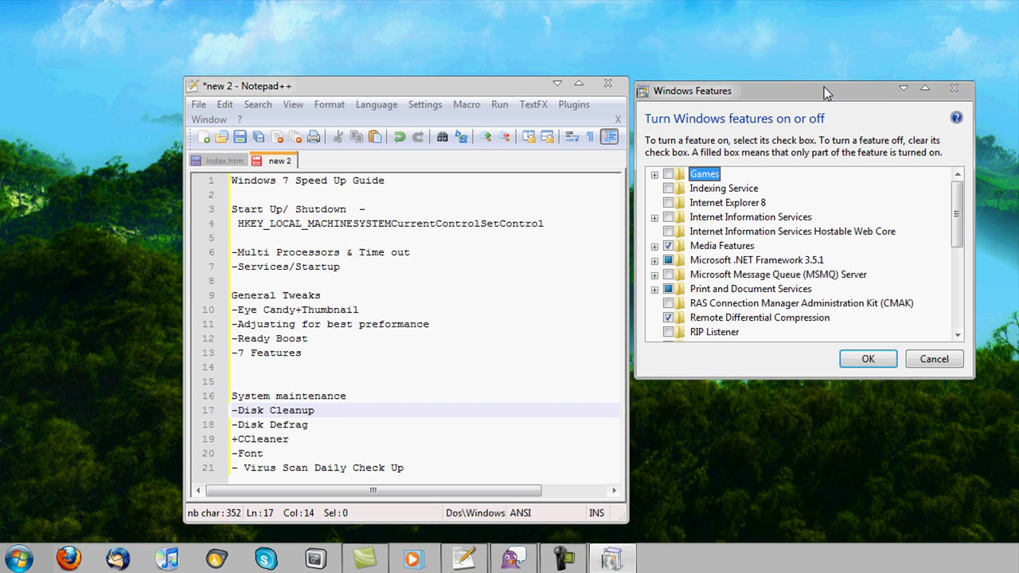
click(973, 29)
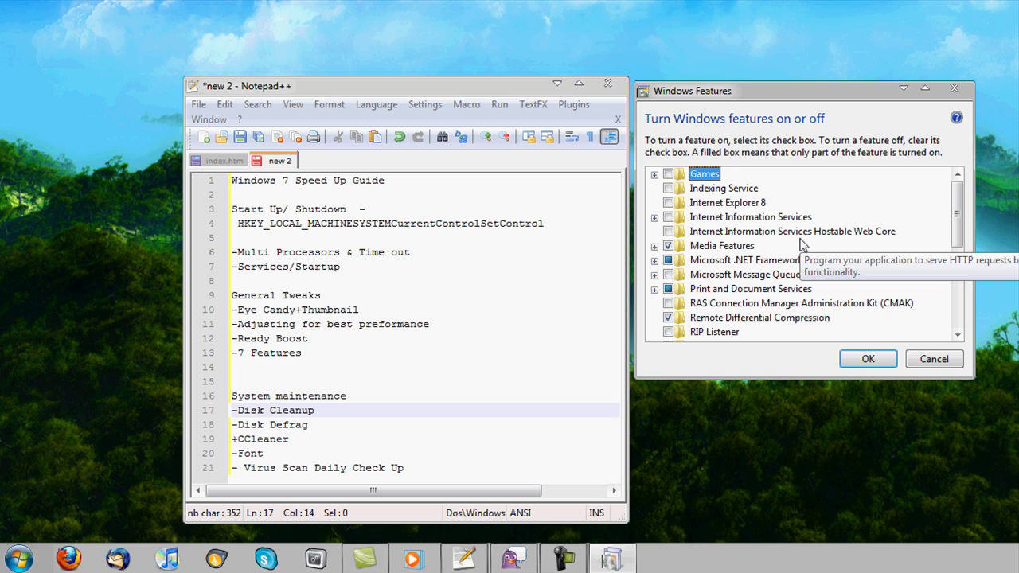
- Look through the list of Windows features, accept it as is, and return to the Disk Cleanup line in the guide
scroll(820, 251, down, 1)
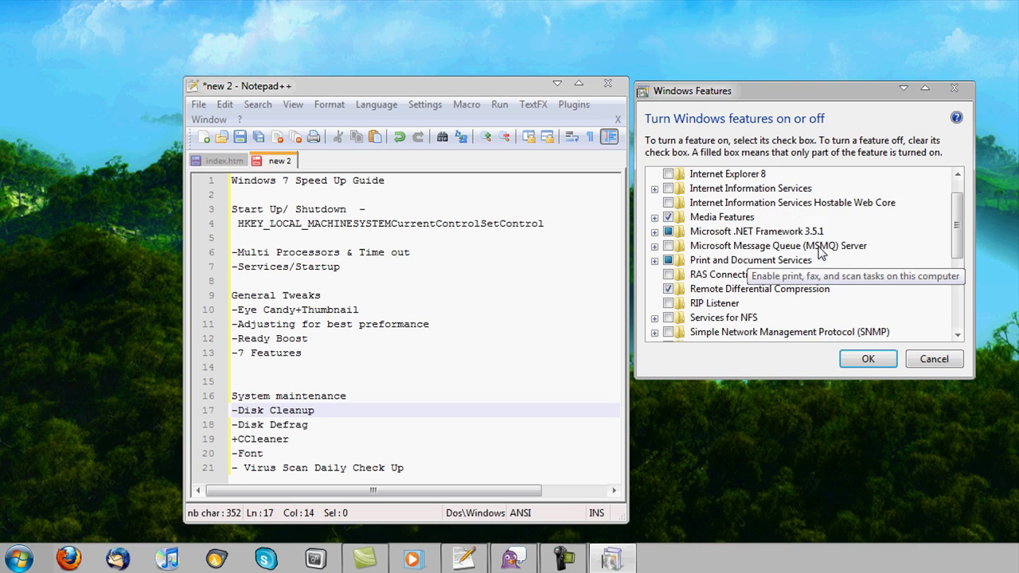
scroll(820, 251, down, 4)
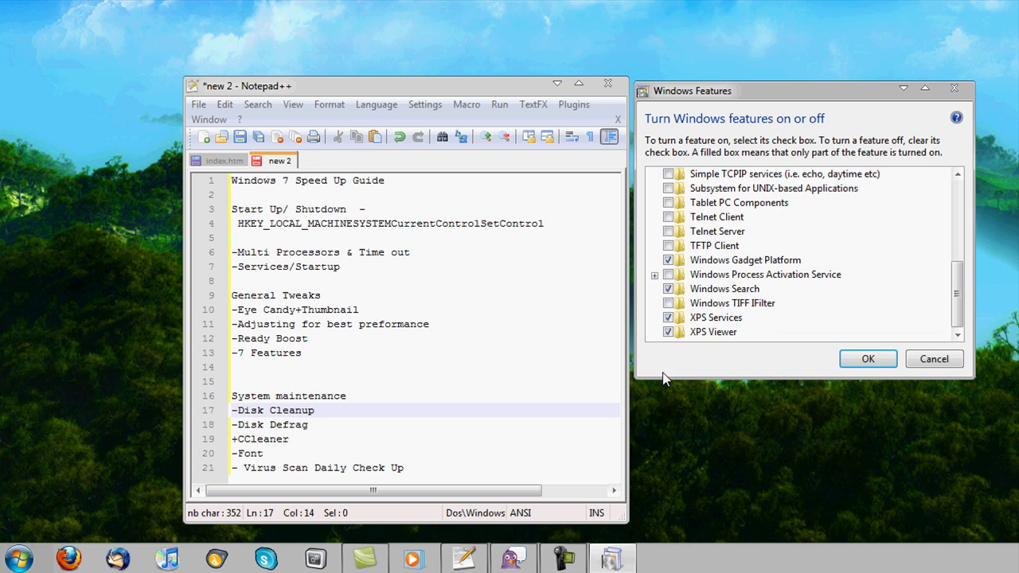
click(868, 360)
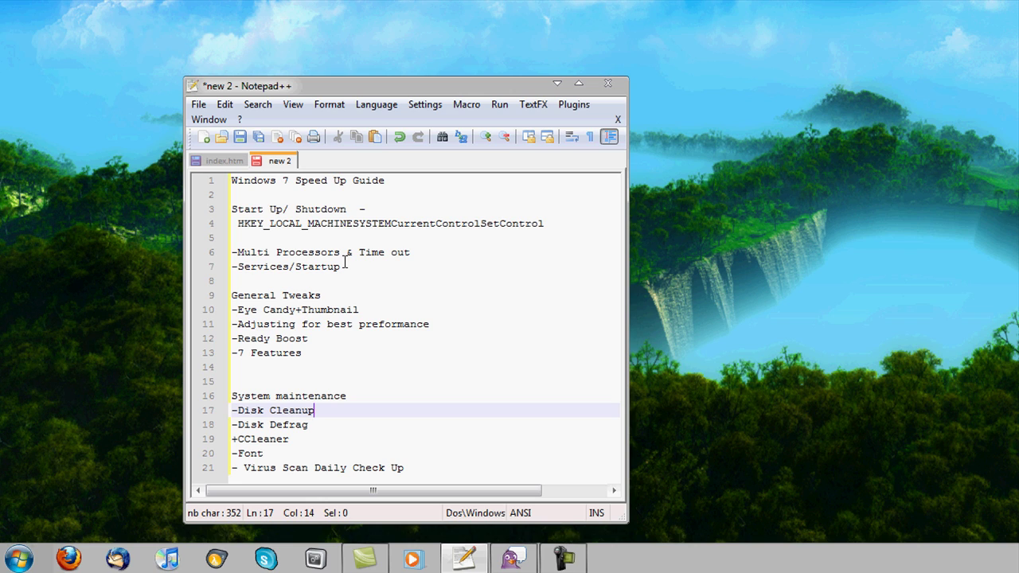
click(395, 324)
click(330, 359)
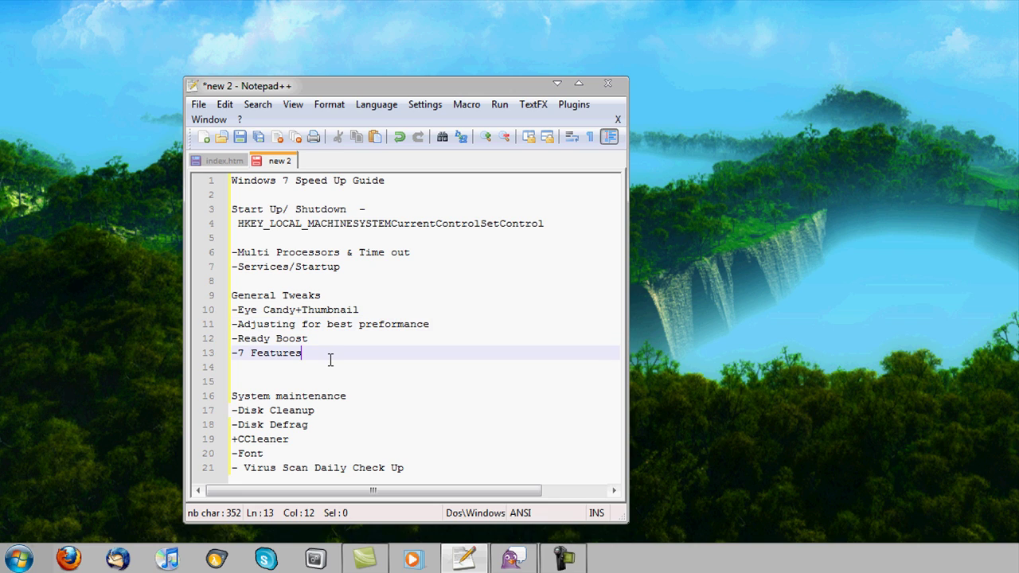
click(335, 412)
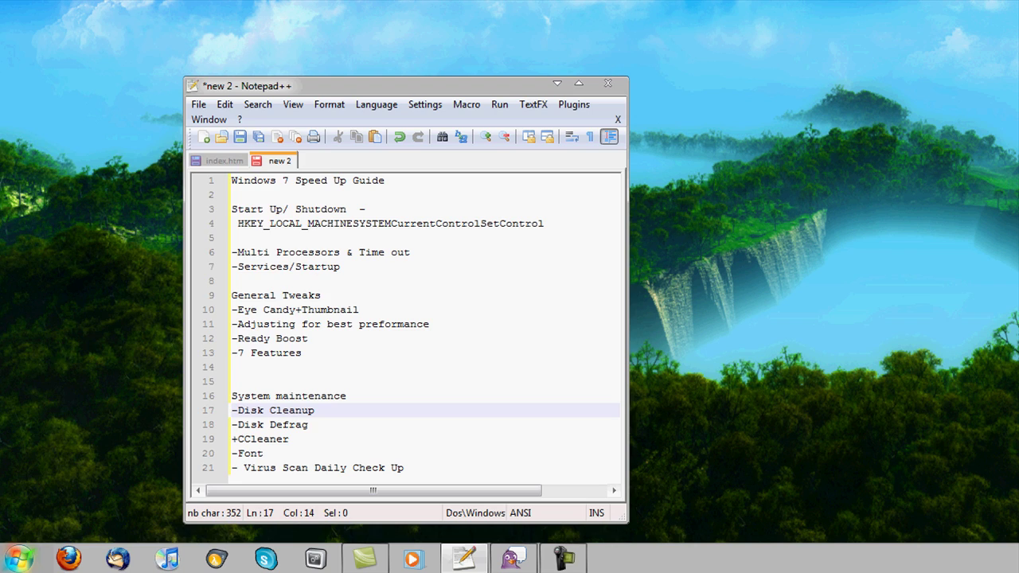
- Locate Disk Cleanup and Disk Defragmenter among the System Tools accessories, and go to the Font line in the guide
click(17, 559)
click(79, 487)
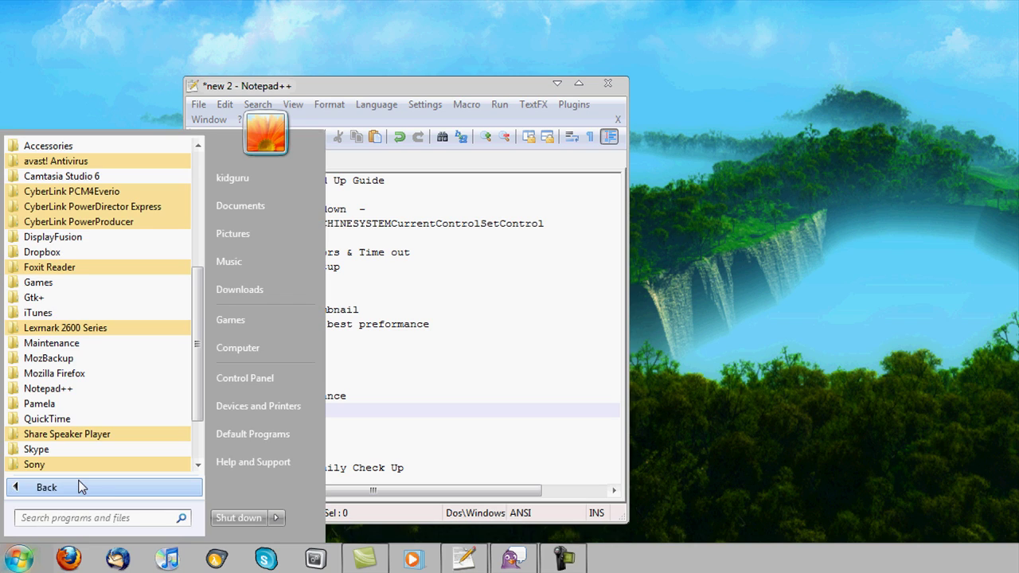
click(48, 146)
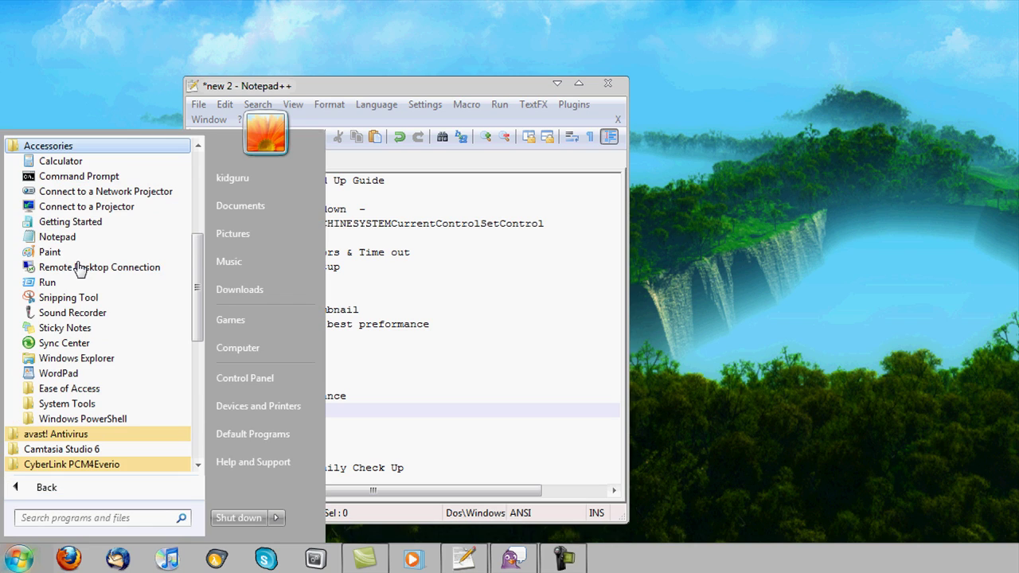
click(67, 403)
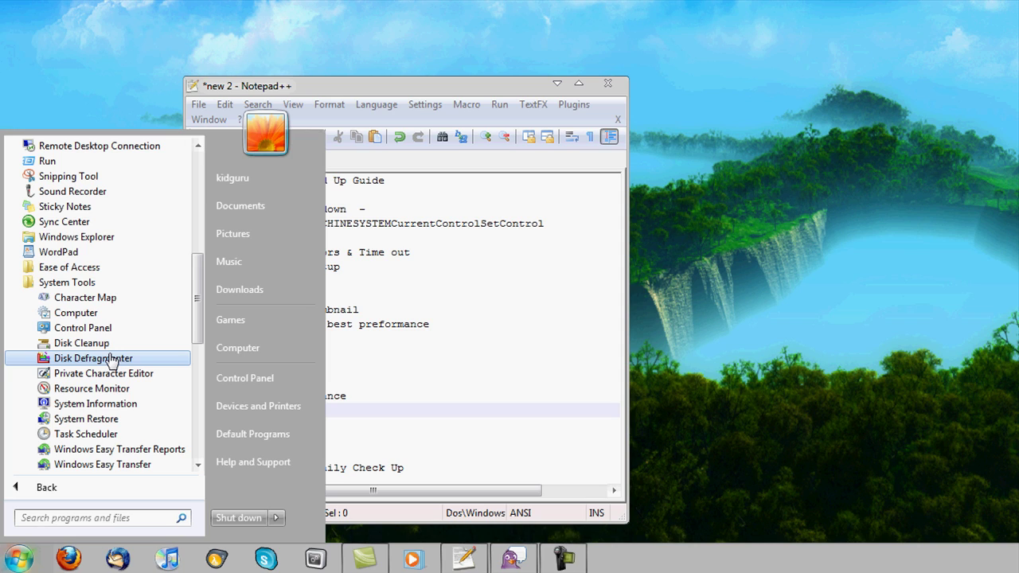
click(447, 364)
drag(353, 358, 352, 368)
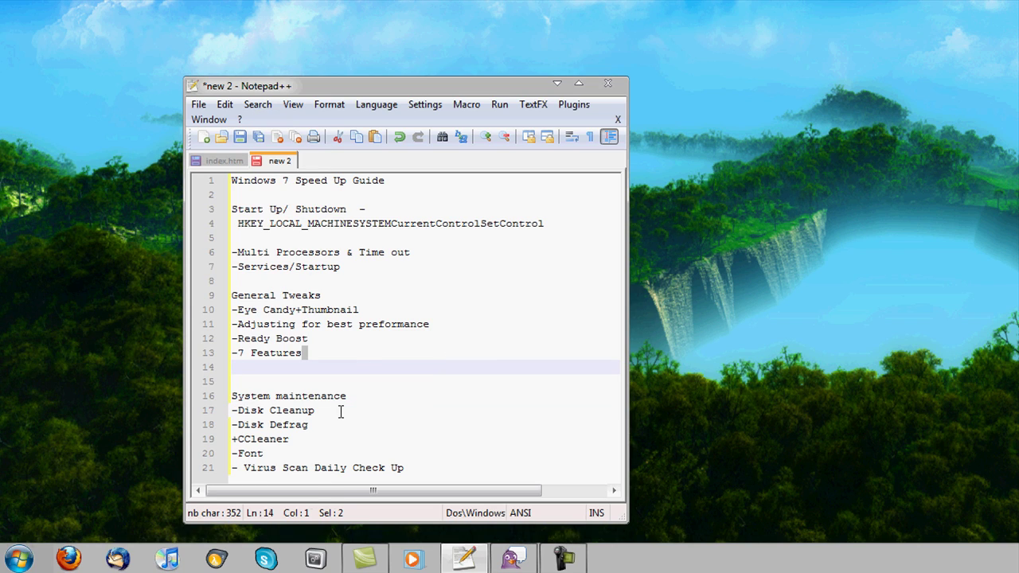
click(290, 453)
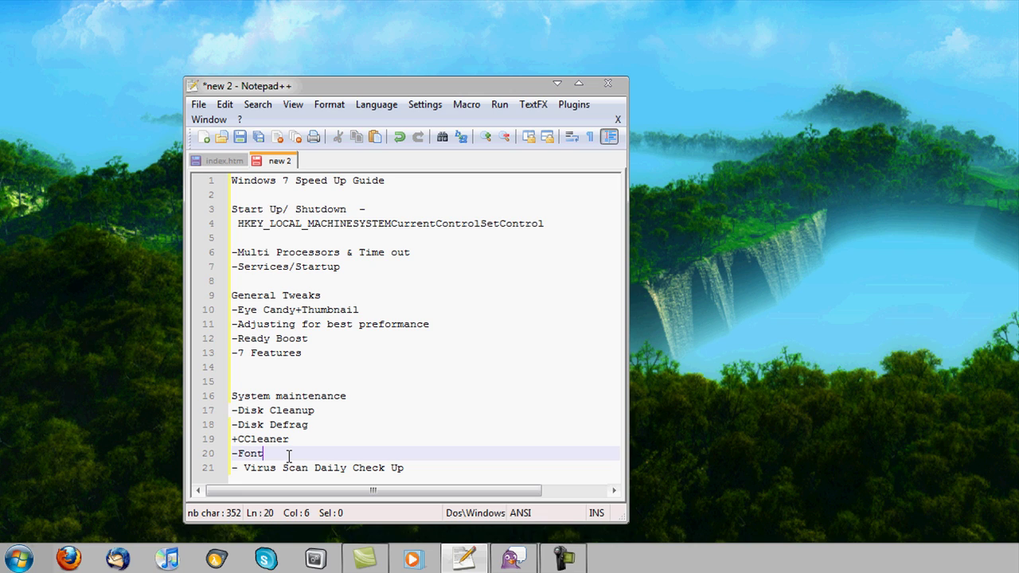
- View the Fonts options under Appearance and Personalization in Control Panel, and close it to return to the guide
click(16, 565)
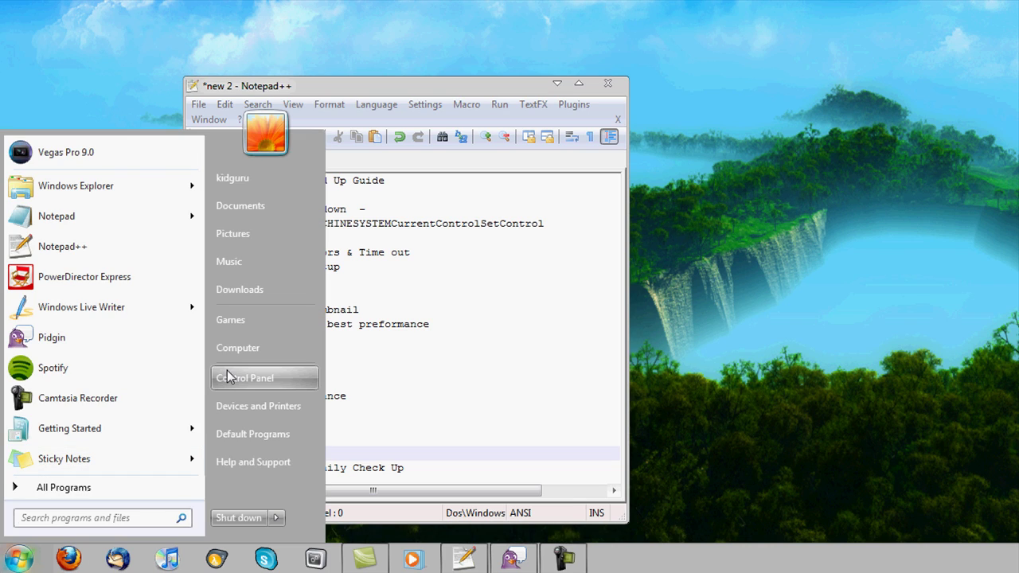
click(308, 381)
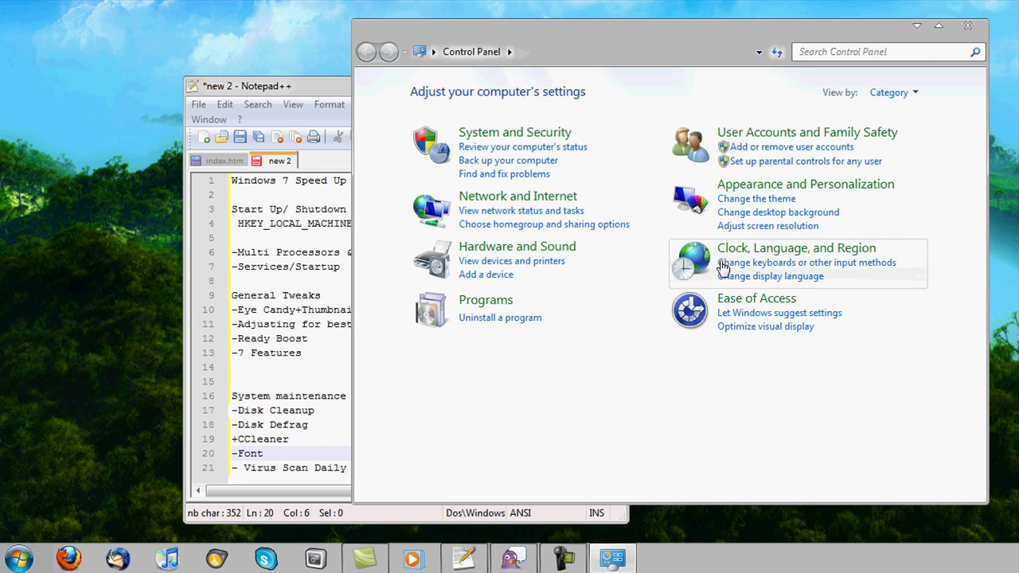
click(740, 186)
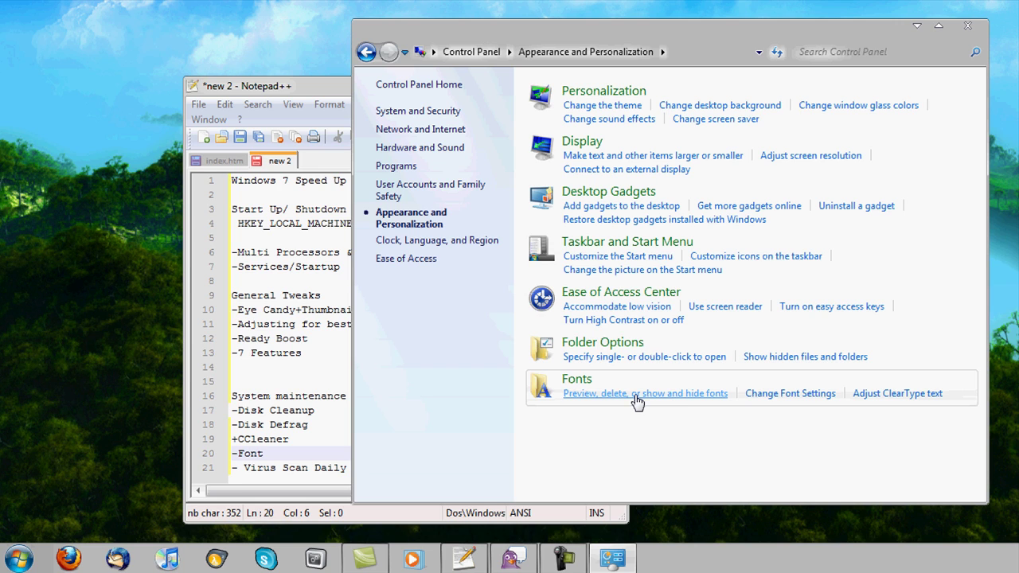
click(965, 29)
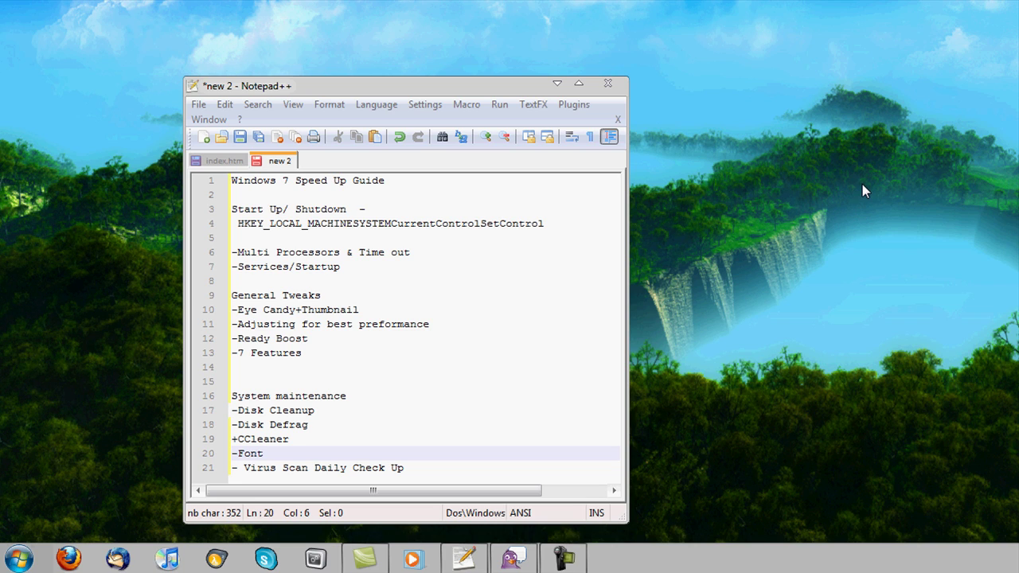
click(510, 381)
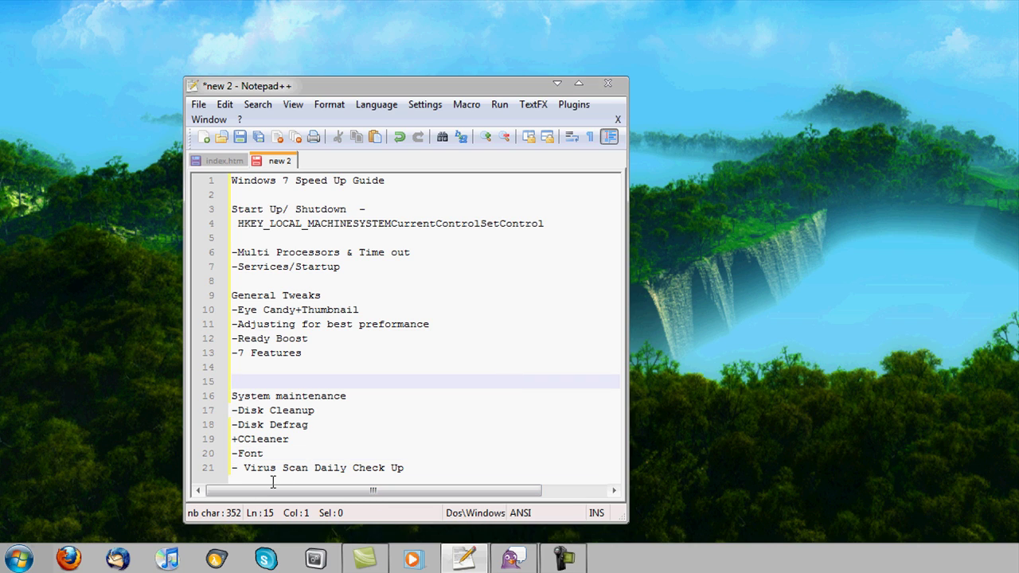